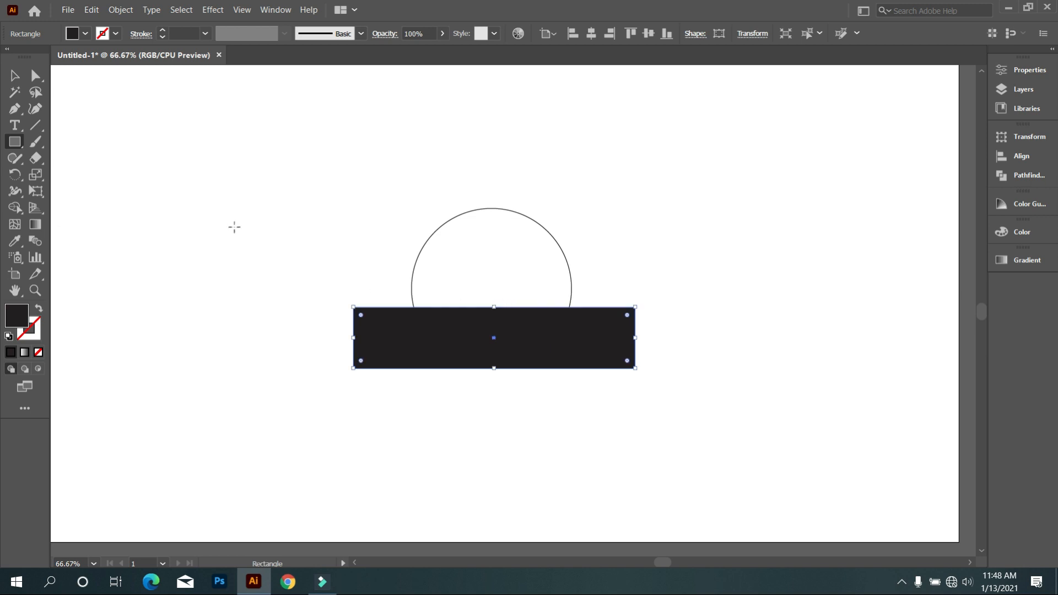
{"action": "left_click", "coordinate": [15, 75]}
{"action": "left_click", "coordinate": [111, 135]}
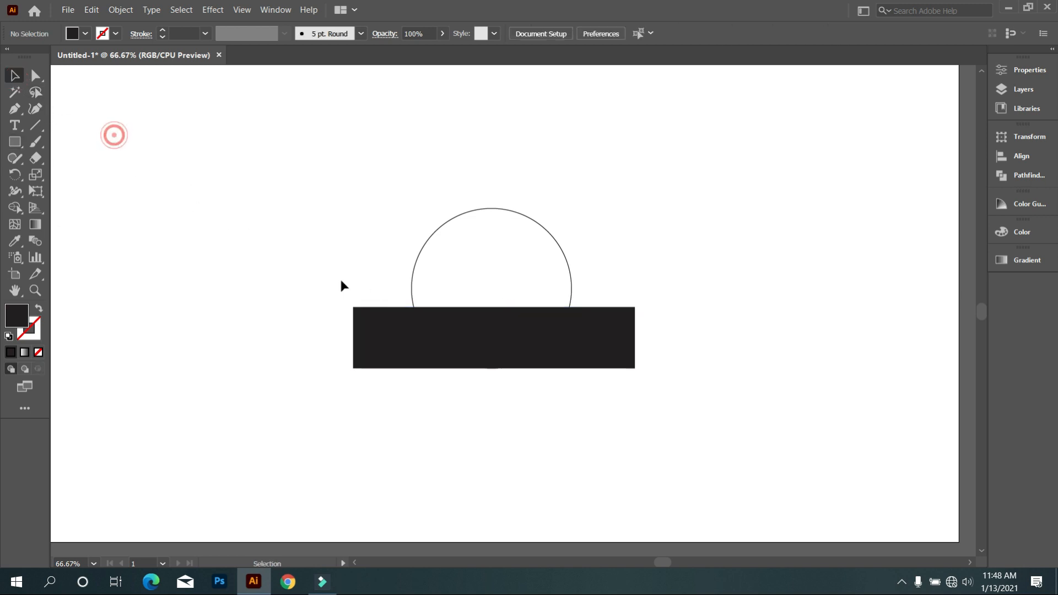
{"action": "left_click", "coordinate": [437, 346]}
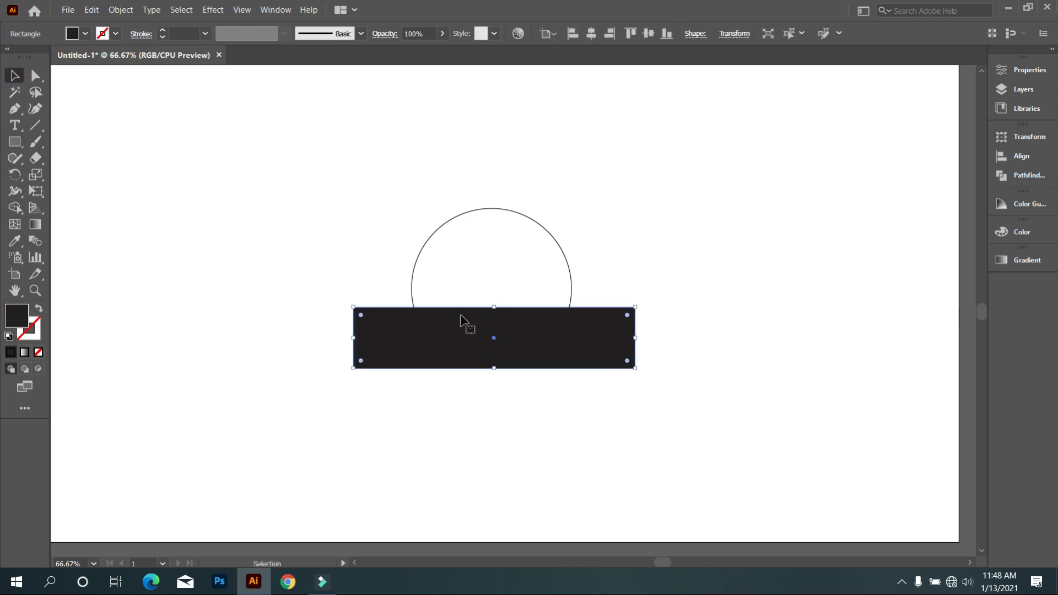
{"action": "left_click_drag", "start_coordinate": [494, 309], "coordinate": [493, 303]}
{"action": "left_click", "coordinate": [528, 432]}
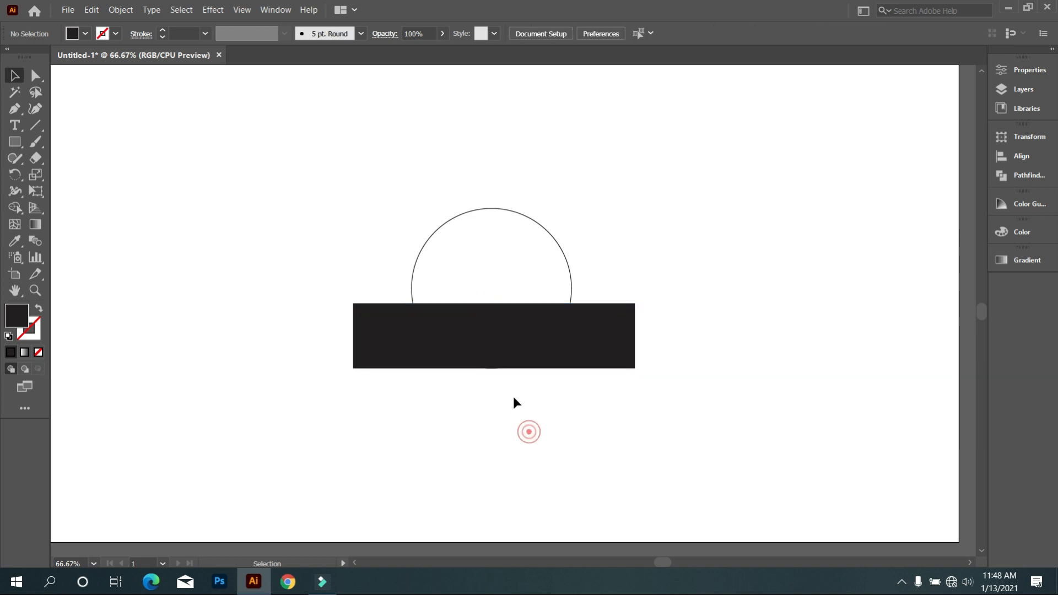
{"action": "left_click_drag", "start_coordinate": [334, 191], "coordinate": [547, 376]}
{"action": "left_click", "coordinate": [577, 434]}
{"action": "left_click", "coordinate": [515, 335]}
{"action": "left_click_drag", "start_coordinate": [494, 304], "coordinate": [499, 308]}
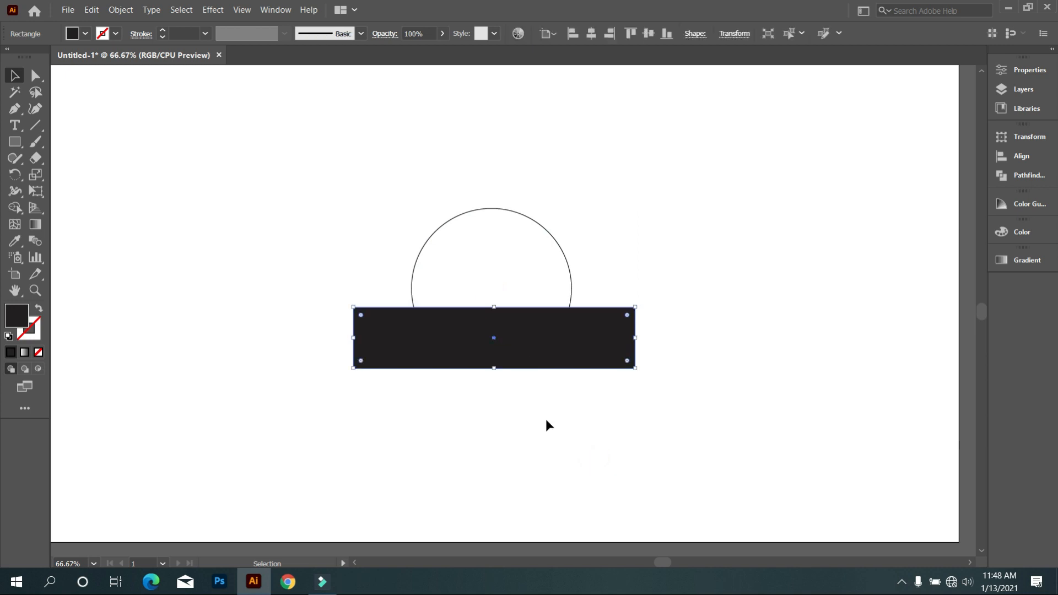
{"action": "left_click", "coordinate": [549, 423]}
Copy the black rectangle and paste the duplicate in place.
{"action": "left_click", "coordinate": [532, 333]}
{"action": "left_click", "coordinate": [92, 12]}
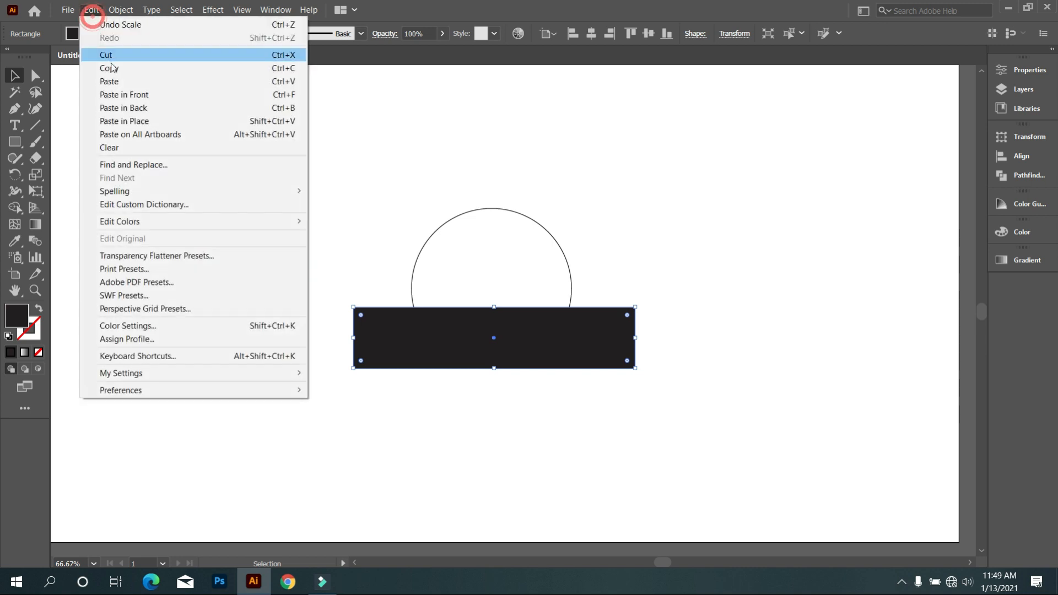
{"action": "left_click", "coordinate": [117, 69]}
{"action": "left_click", "coordinate": [87, 15]}
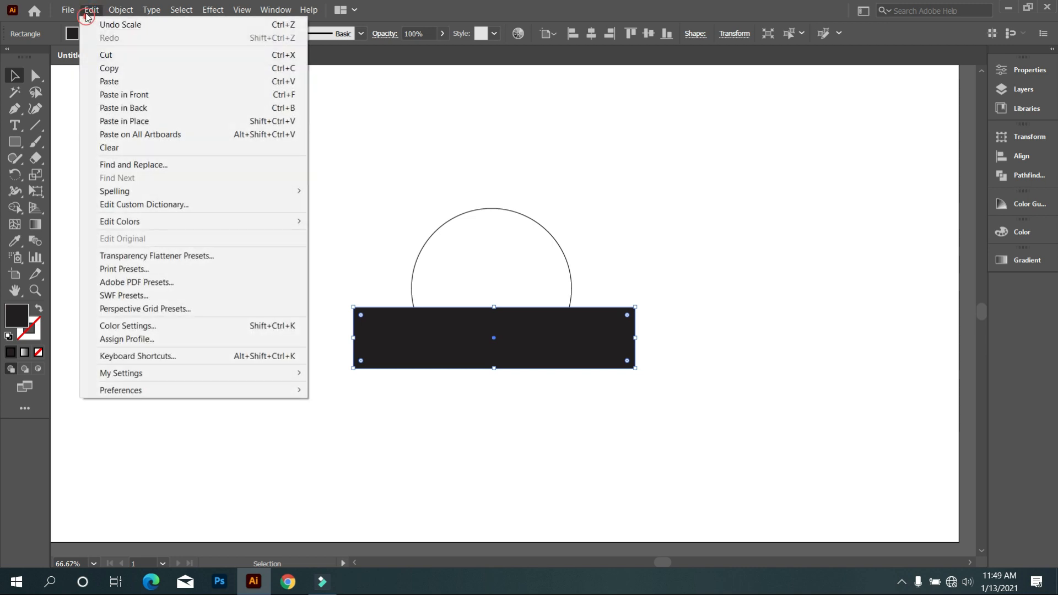
{"action": "left_click", "coordinate": [131, 122]}
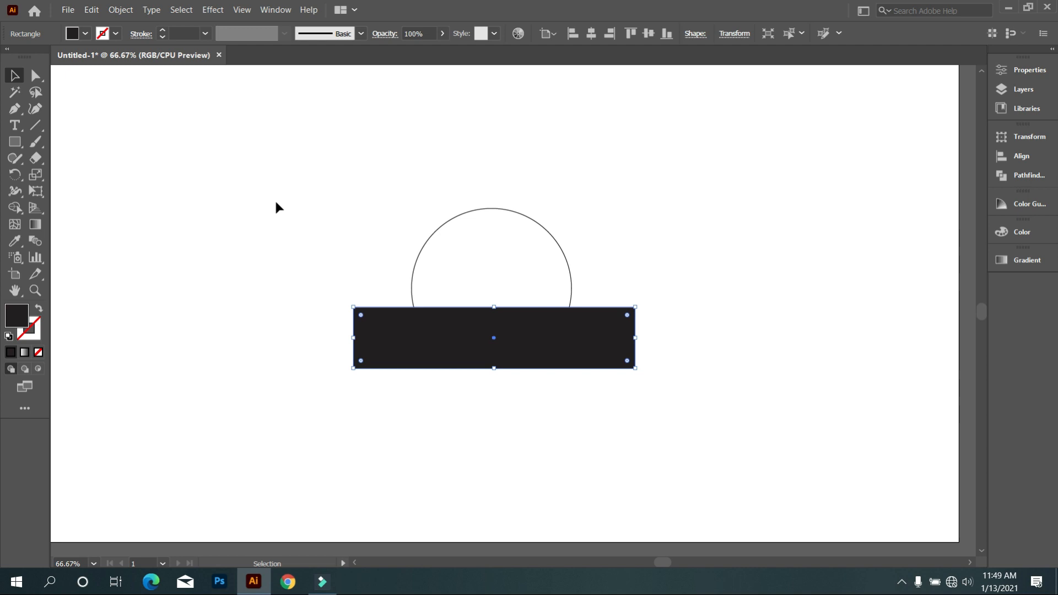
Rotate the pasted rectangle to 60°.
{"action": "left_click", "coordinate": [745, 35]}
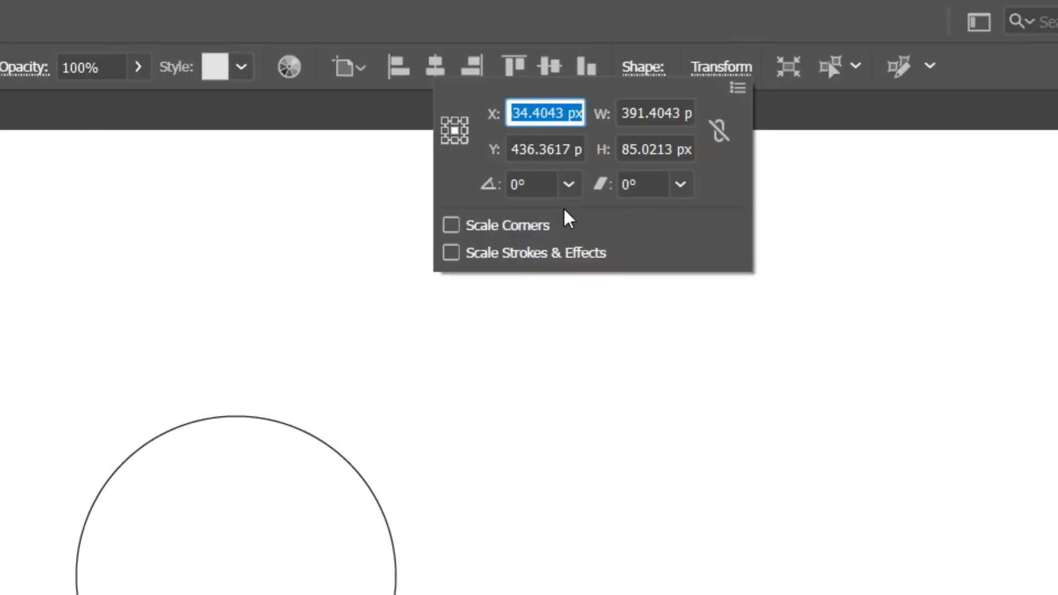
{"action": "left_click", "coordinate": [658, 92]}
{"action": "left_click", "coordinate": [596, 275]}
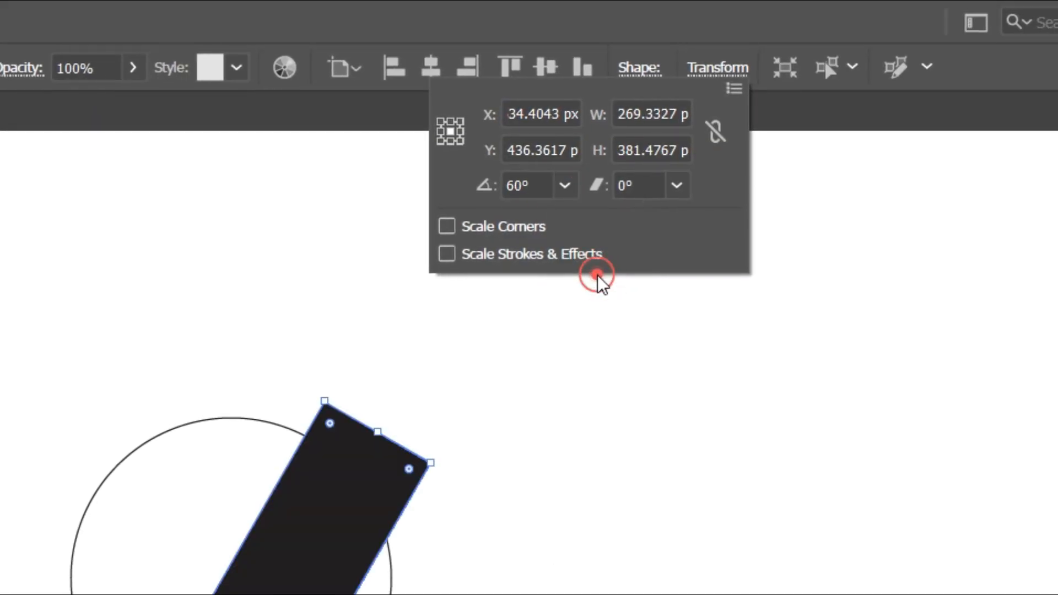
{"action": "left_click", "coordinate": [651, 259]}
{"action": "left_click", "coordinate": [510, 286]}
Create a copy of the rotated rectangle reflected across the vertical axis.
{"action": "right_click", "coordinate": [331, 154]}
{"action": "mouse_move", "coordinate": [374, 362]}
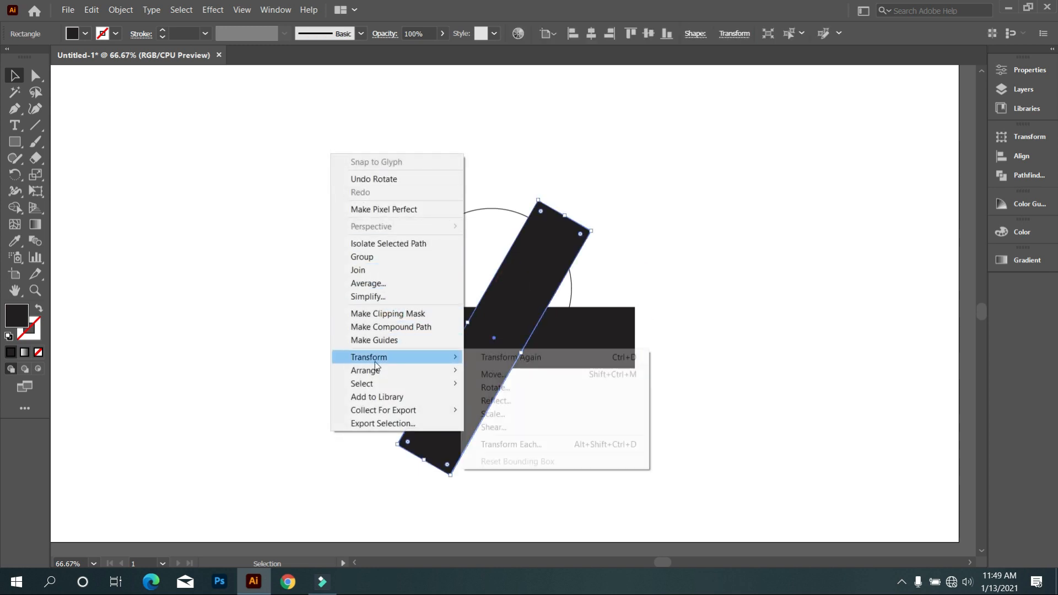
{"action": "left_click", "coordinate": [568, 399]}
{"action": "left_click", "coordinate": [755, 417]}
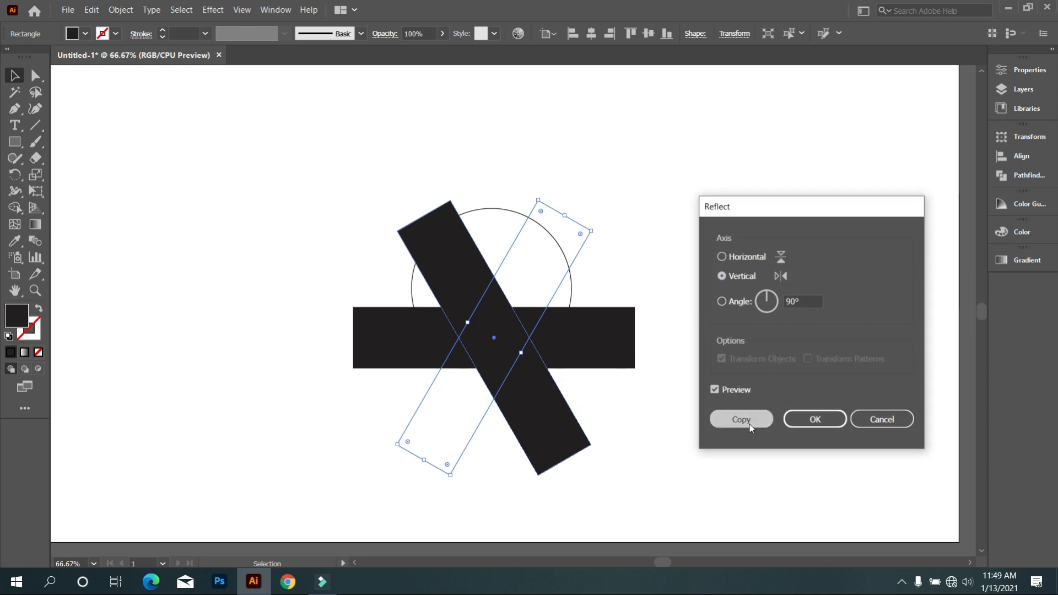
{"action": "left_click", "coordinate": [736, 419]}
Move the two slanted bars against the circle's left and right sides so the three bars enclose a central triangle.
{"action": "left_click_drag", "start_coordinate": [492, 301], "coordinate": [657, 265]}
{"action": "left_click_drag", "start_coordinate": [513, 298], "coordinate": [462, 234]}
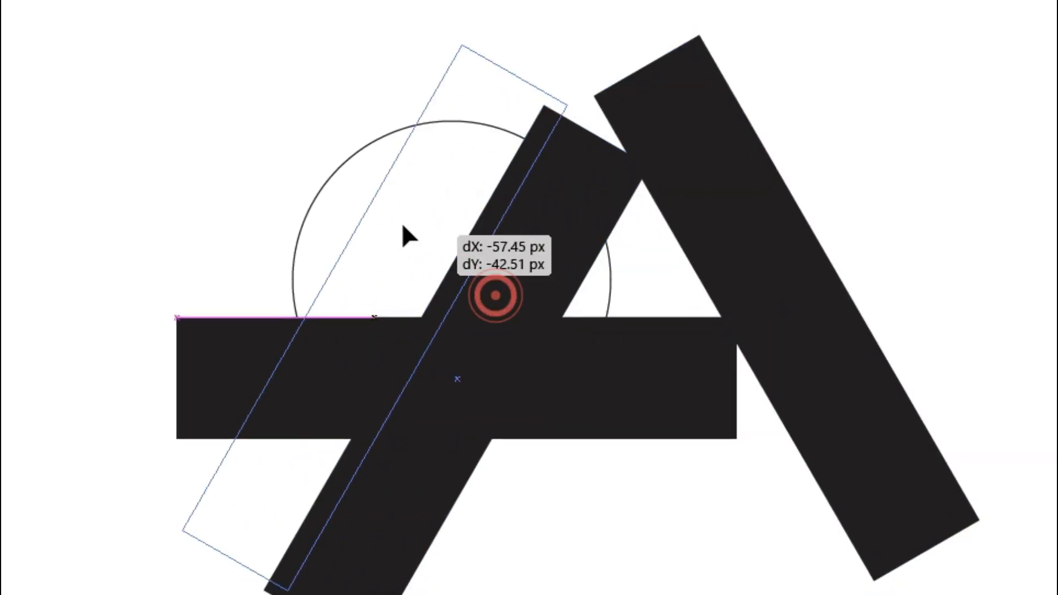
{"action": "left_click_drag", "start_coordinate": [393, 172], "coordinate": [391, 171]}
{"action": "left_click_drag", "start_coordinate": [799, 328], "coordinate": [595, 301]}
{"action": "left_click", "coordinate": [384, 464]}
Select the circle and all three bars and remove the bar pieces outside the circle's lower part with Shape Builder.
{"action": "left_click_drag", "start_coordinate": [307, 134], "coordinate": [699, 475]}
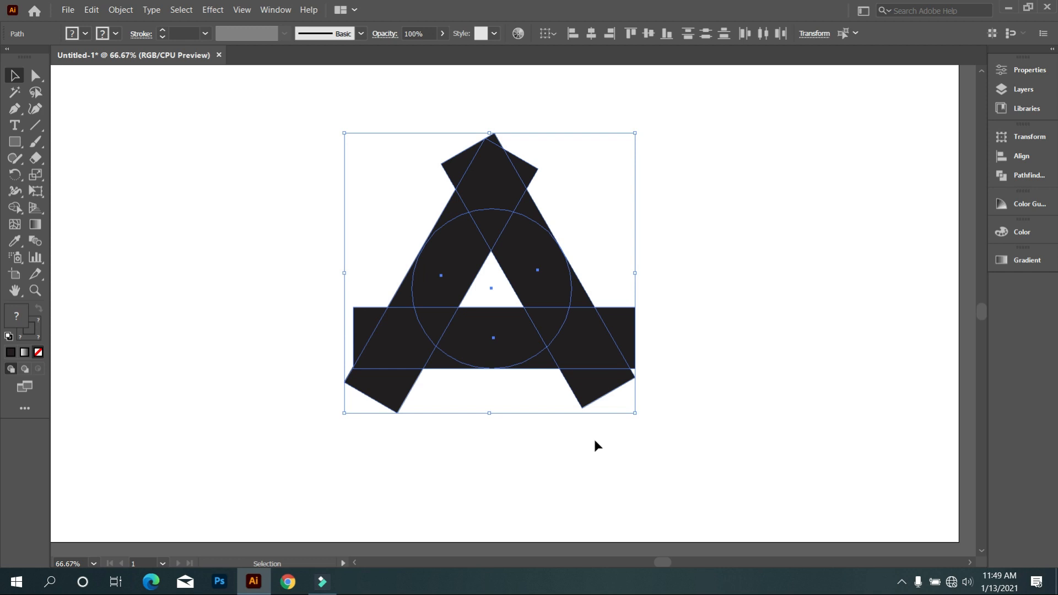
{"action": "left_click", "coordinate": [16, 210]}
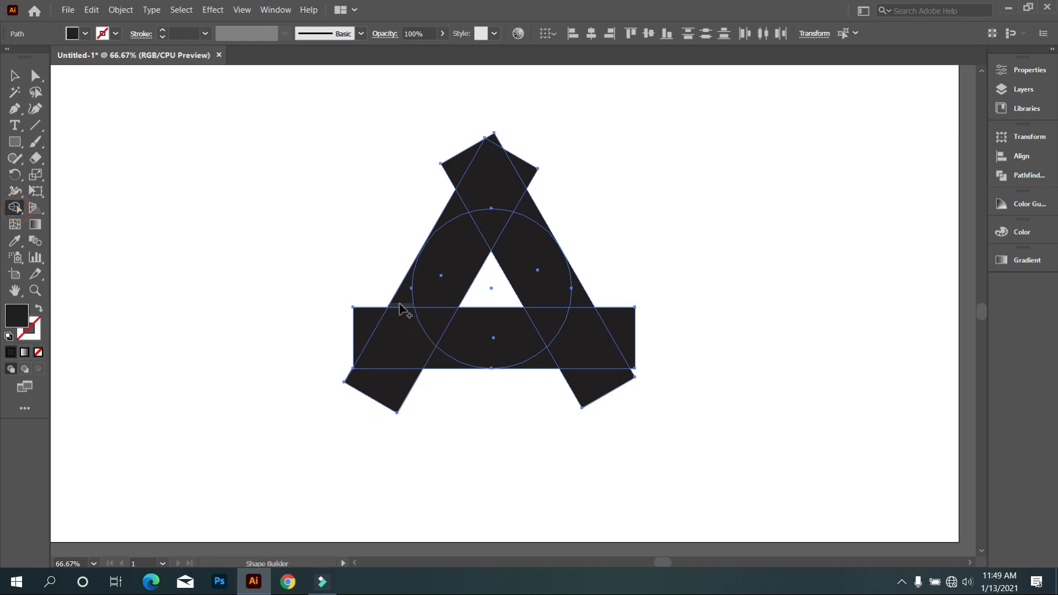
{"action": "scroll", "coordinate": [447, 369], "scroll_direction": "up", "scroll_amount": 1}
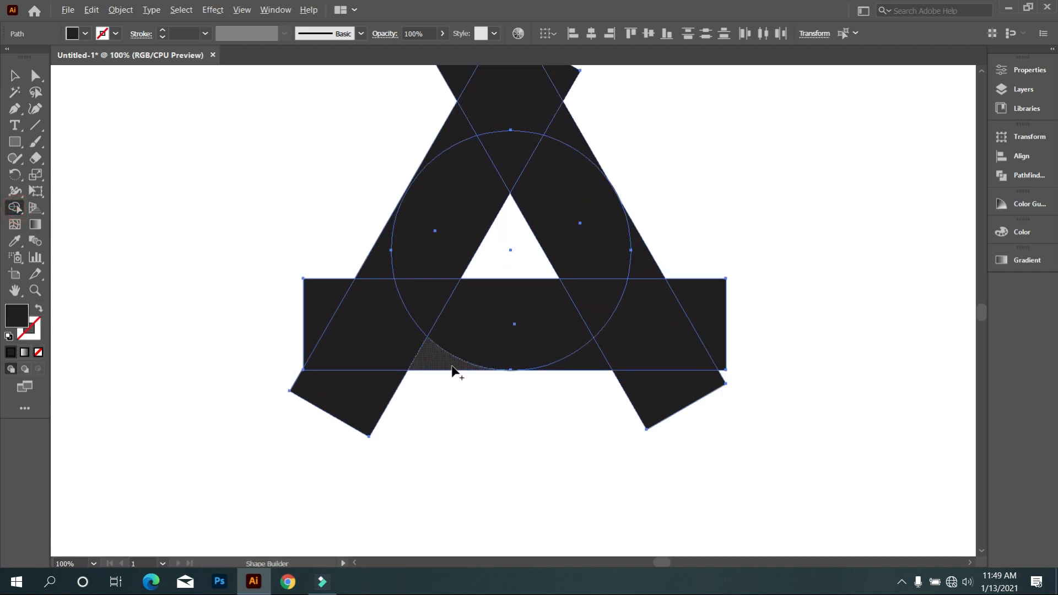
{"action": "mouse_move", "coordinate": [427, 379]}
{"action": "left_mouse_down"}
{"action": "mouse_move", "coordinate": [338, 332]}
{"action": "mouse_move", "coordinate": [331, 310]}
{"action": "left_mouse_up"}
{"action": "mouse_move", "coordinate": [588, 387]}
{"action": "left_mouse_down"}
{"action": "mouse_move", "coordinate": [682, 304]}
{"action": "mouse_move", "coordinate": [578, 377]}
{"action": "left_mouse_up"}
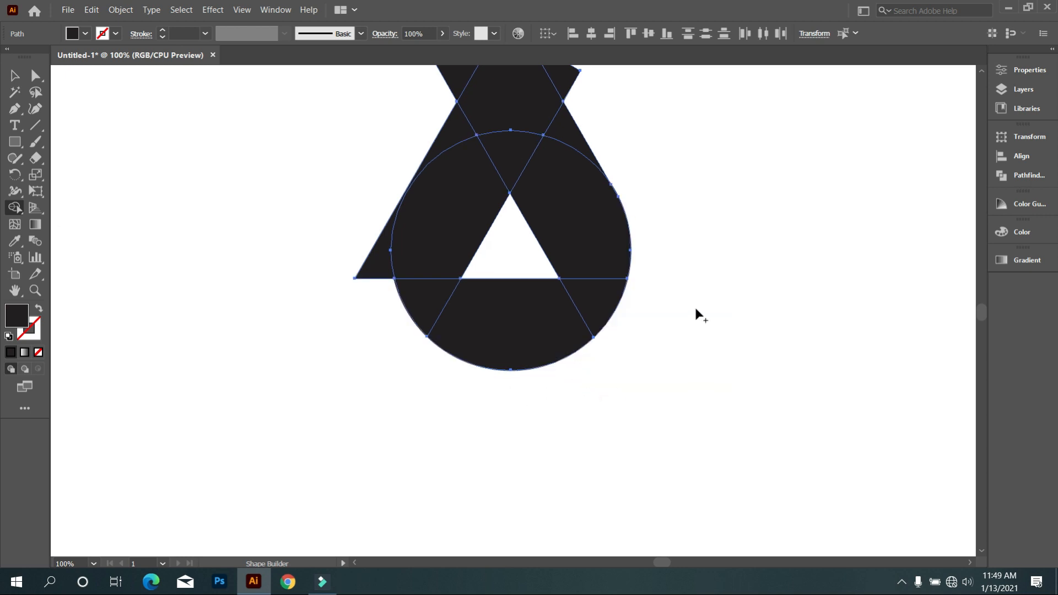
Remove the remaining bar pieces above and beside the circle with Shape Builder.
{"action": "scroll", "coordinate": [696, 307], "scroll_direction": "up", "scroll_amount": 2}
{"action": "scroll", "coordinate": [706, 314], "scroll_direction": "down", "scroll_amount": 1}
{"action": "mouse_move", "coordinate": [519, 179]}
{"action": "left_mouse_down"}
{"action": "mouse_move", "coordinate": [614, 204]}
{"action": "mouse_move", "coordinate": [625, 179]}
{"action": "left_mouse_up"}
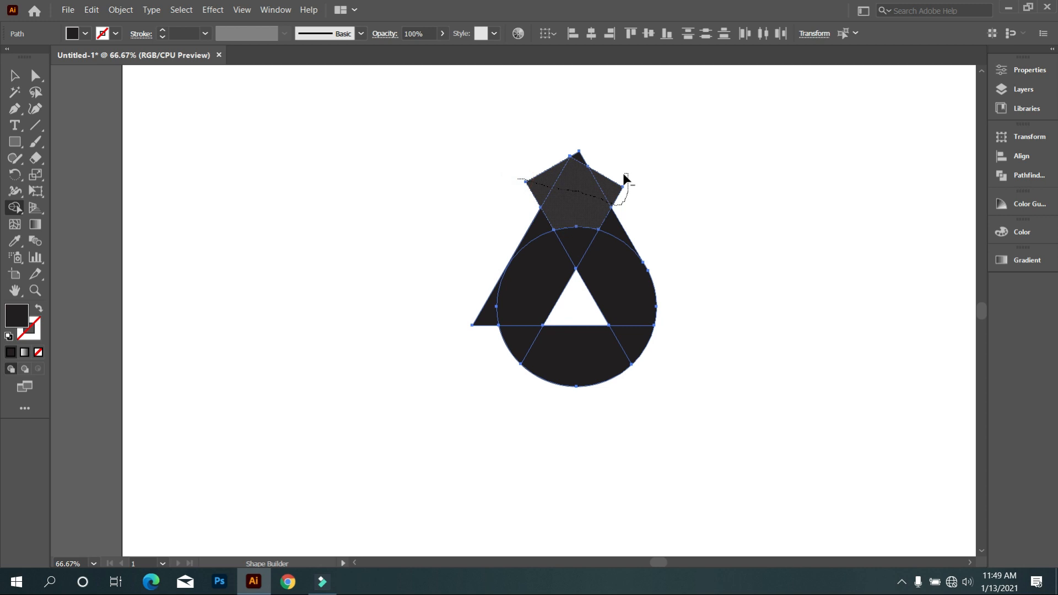
{"action": "left_click_drag", "start_coordinate": [551, 199], "coordinate": [534, 225]}
{"action": "left_click_drag", "start_coordinate": [600, 198], "coordinate": [625, 236]}
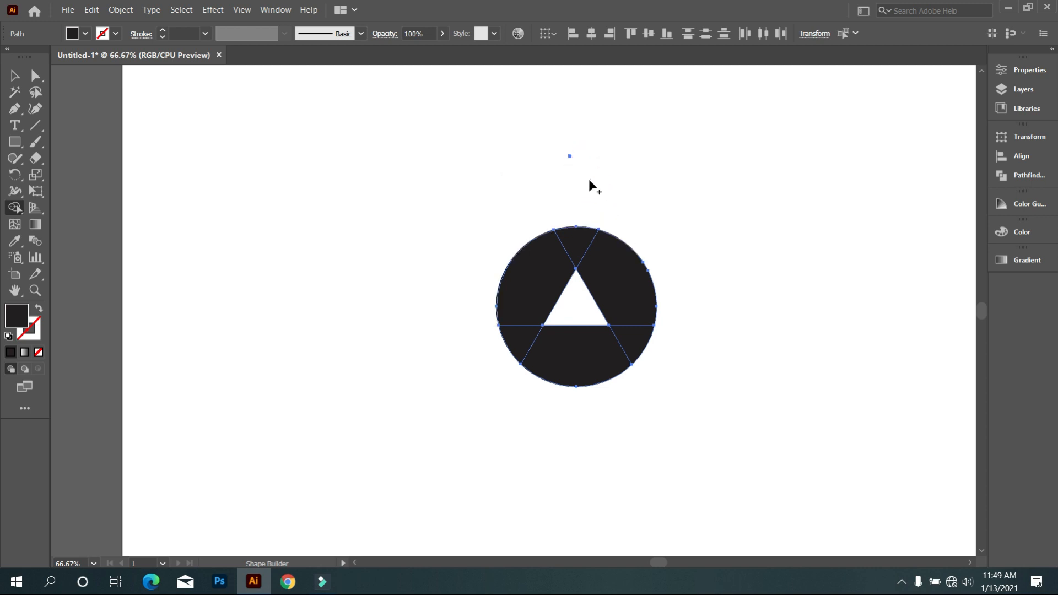
Delete the stray leftovers above the circle and rotate the artwork 90° counterclockwise so the triangle points left.
{"action": "left_click", "coordinate": [15, 76]}
{"action": "left_click_drag", "start_coordinate": [459, 103], "coordinate": [647, 197]}
{"action": "key", "text": "Delete"}
{"action": "left_click_drag", "start_coordinate": [456, 208], "coordinate": [689, 220]}
{"action": "left_click", "coordinate": [744, 353]}
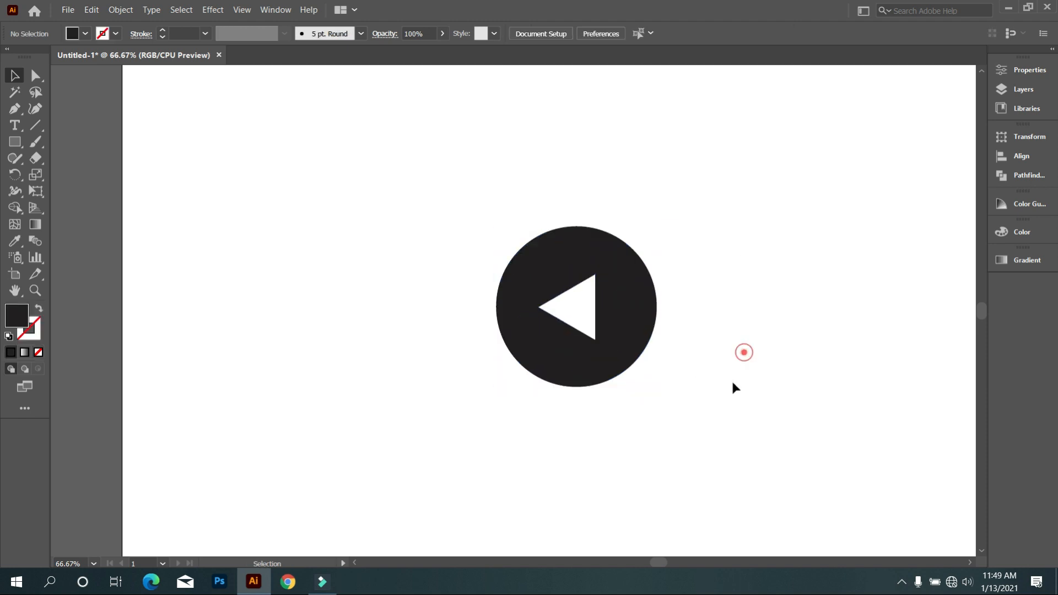
Merge the large right segment of the circle with its adjoining upper and lower wedges using Shape Builder.
{"action": "scroll", "coordinate": [712, 406], "scroll_direction": "up", "scroll_amount": 1}
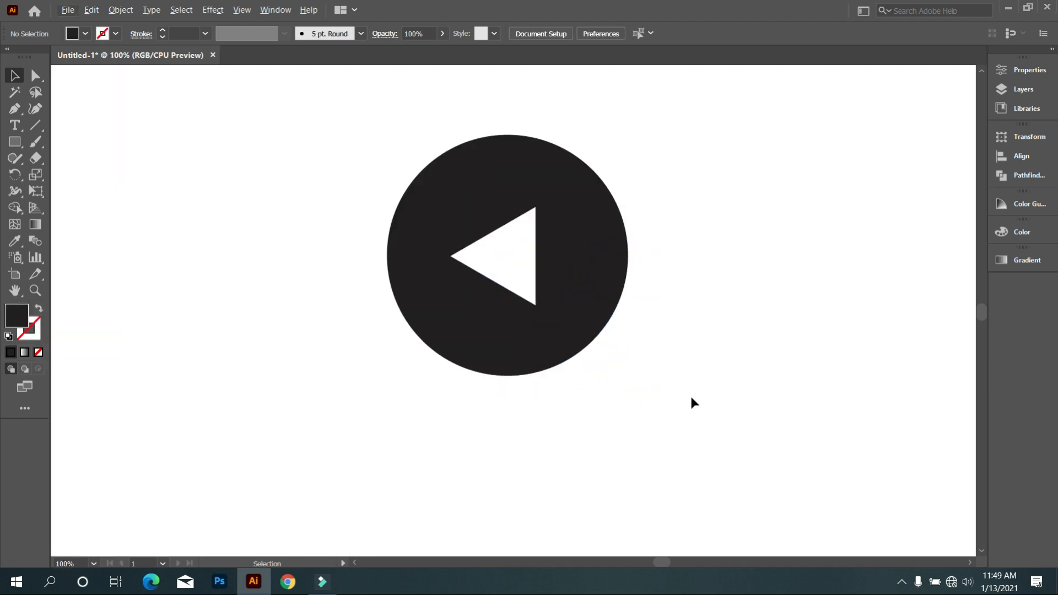
{"action": "scroll", "coordinate": [692, 399], "scroll_direction": "up", "scroll_amount": 2}
{"action": "left_click_drag", "start_coordinate": [302, 106], "coordinate": [711, 518]}
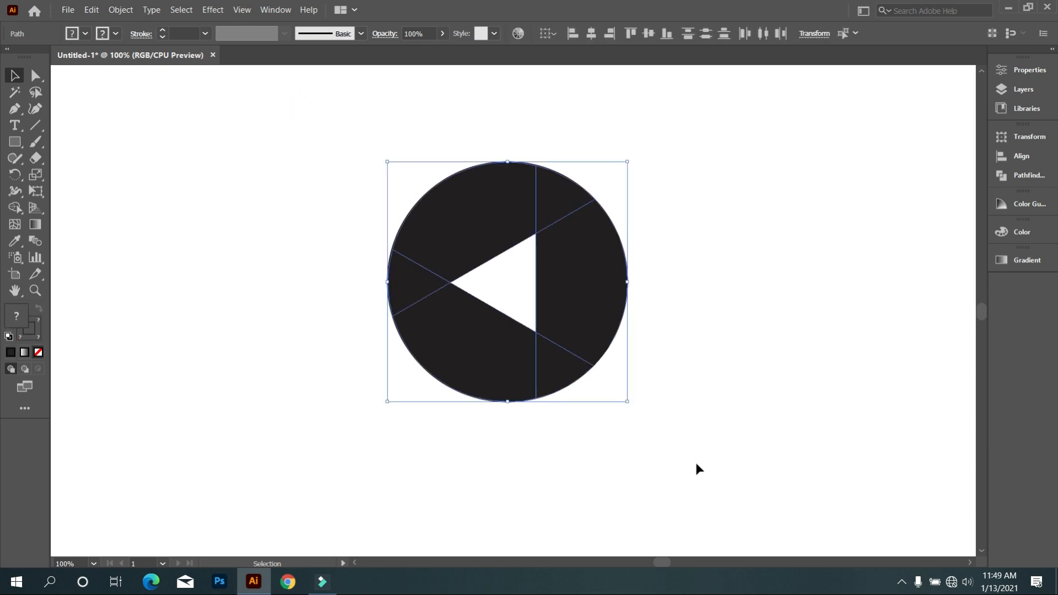
{"action": "left_click", "coordinate": [15, 208]}
{"action": "left_click", "coordinate": [590, 282]}
{"action": "left_click_drag", "start_coordinate": [573, 267], "coordinate": [554, 196]}
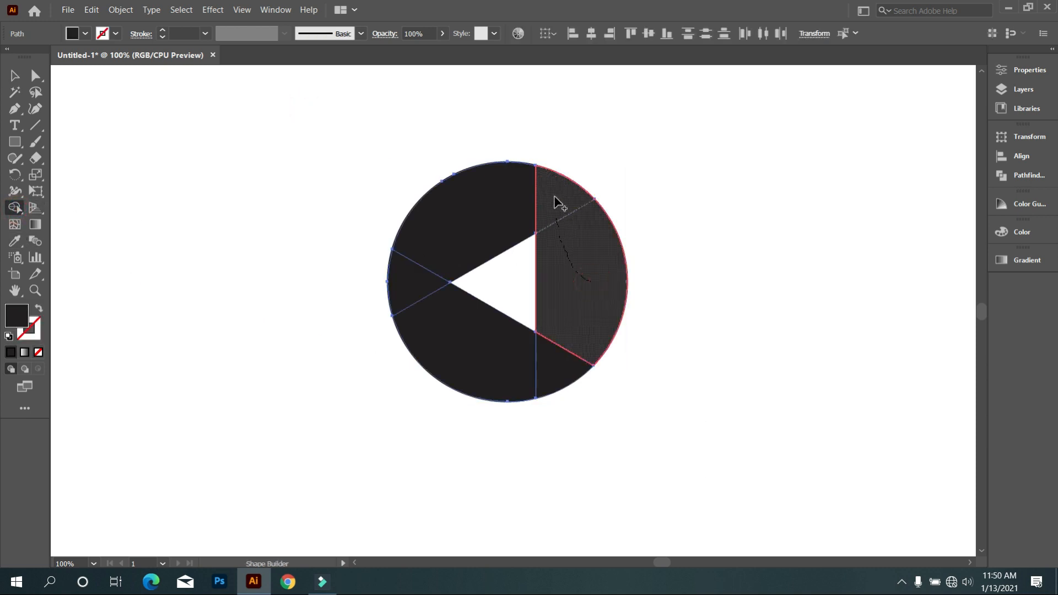
{"action": "left_click_drag", "start_coordinate": [554, 329], "coordinate": [577, 389]}
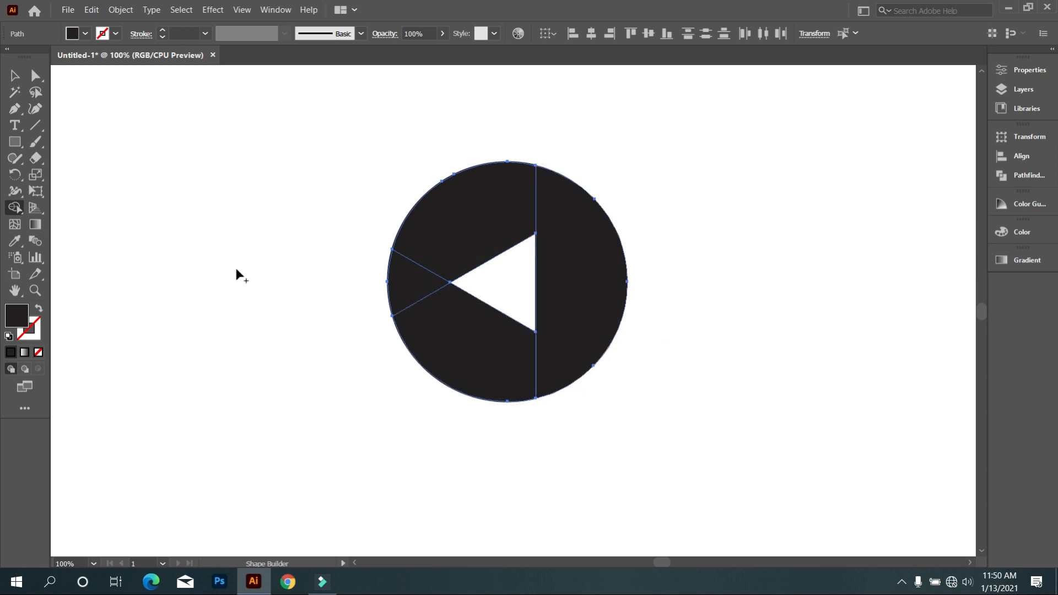
Merge the small left wedge into the upper-left segment of the circle with Shape Builder.
{"action": "left_click", "coordinate": [15, 77]}
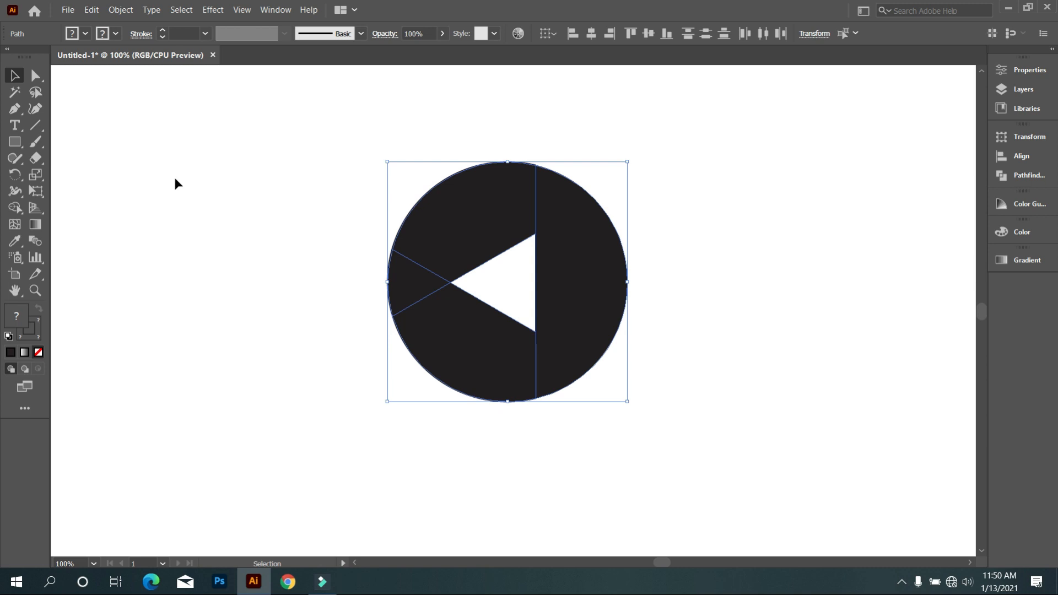
{"action": "left_click", "coordinate": [16, 208]}
{"action": "left_click_drag", "start_coordinate": [426, 272], "coordinate": [422, 276]}
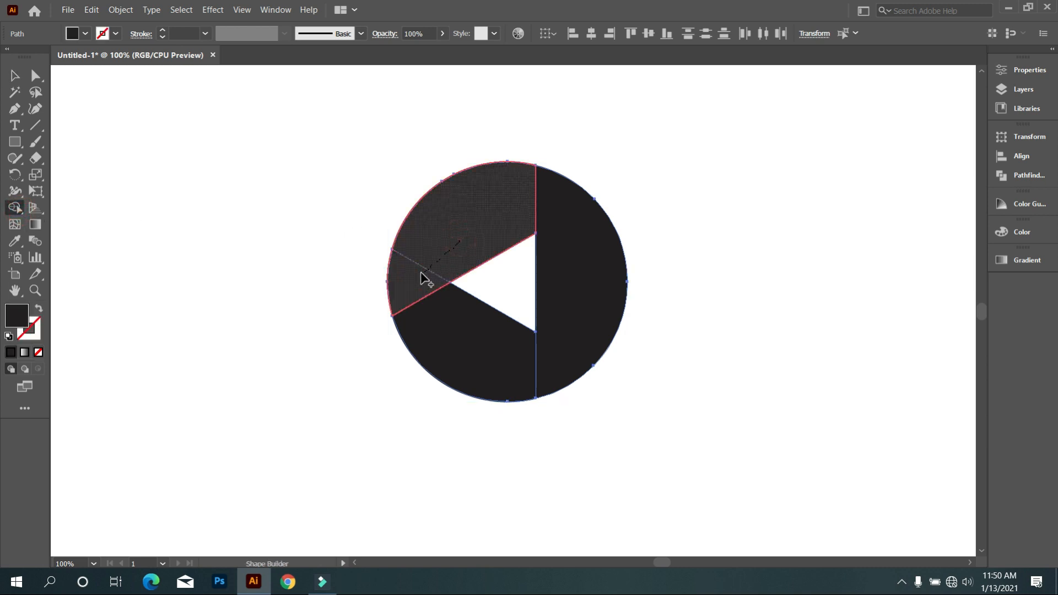
{"action": "left_click", "coordinate": [15, 75]}
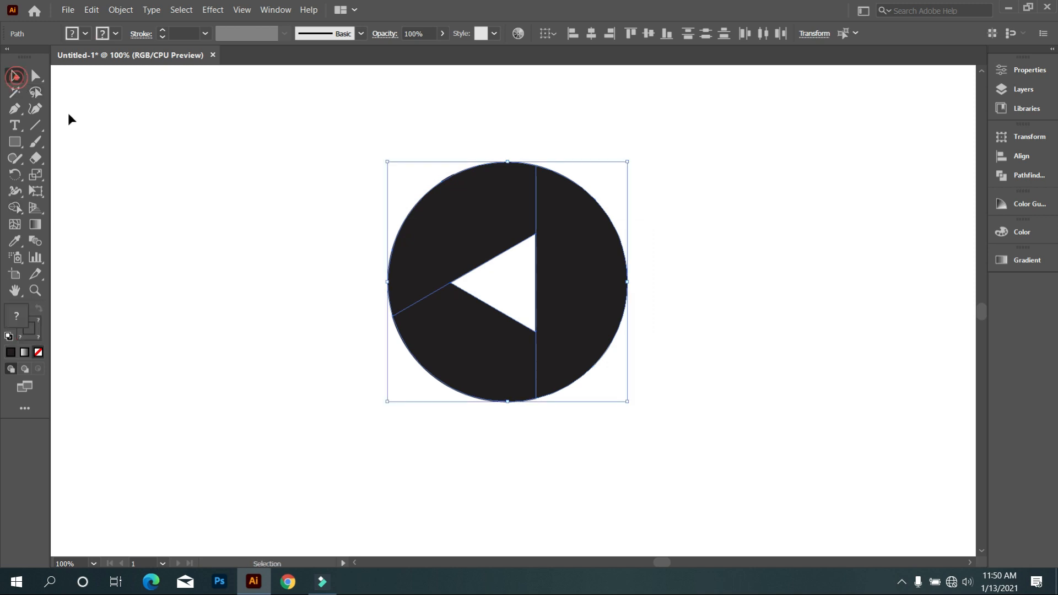
{"action": "left_click", "coordinate": [119, 147]}
Copy the upper-left segment of the circle and paste the duplicate in place.
{"action": "left_click", "coordinate": [459, 242]}
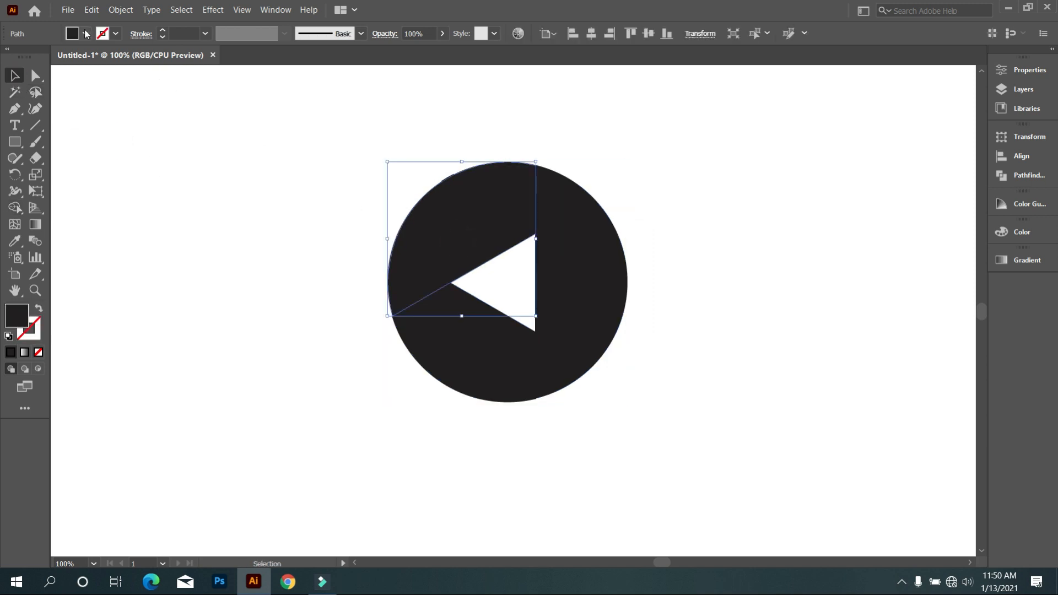
{"action": "left_click", "coordinate": [91, 10]}
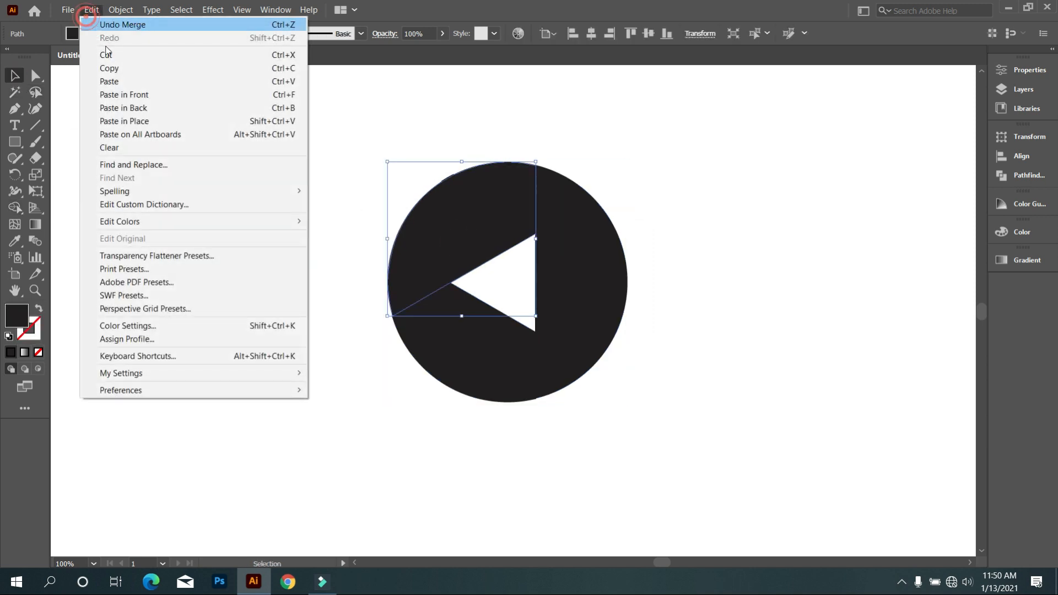
{"action": "left_click", "coordinate": [127, 71]}
{"action": "left_click", "coordinate": [92, 10]}
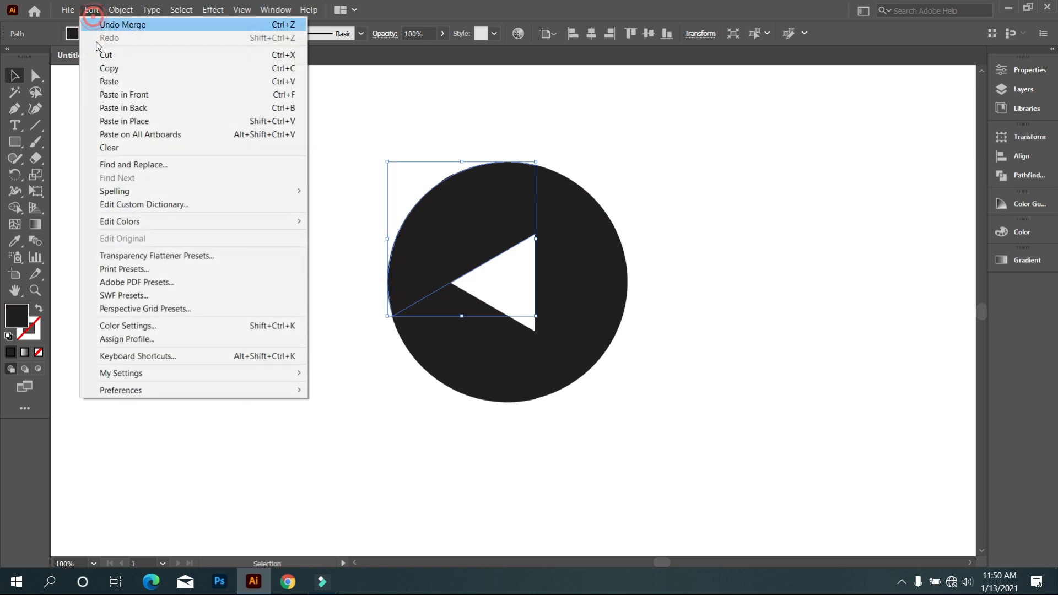
{"action": "left_click", "coordinate": [130, 119]}
{"action": "left_click", "coordinate": [288, 204]}
Copy the lower-left segment of the circle and paste the duplicate in place.
{"action": "left_click", "coordinate": [457, 351]}
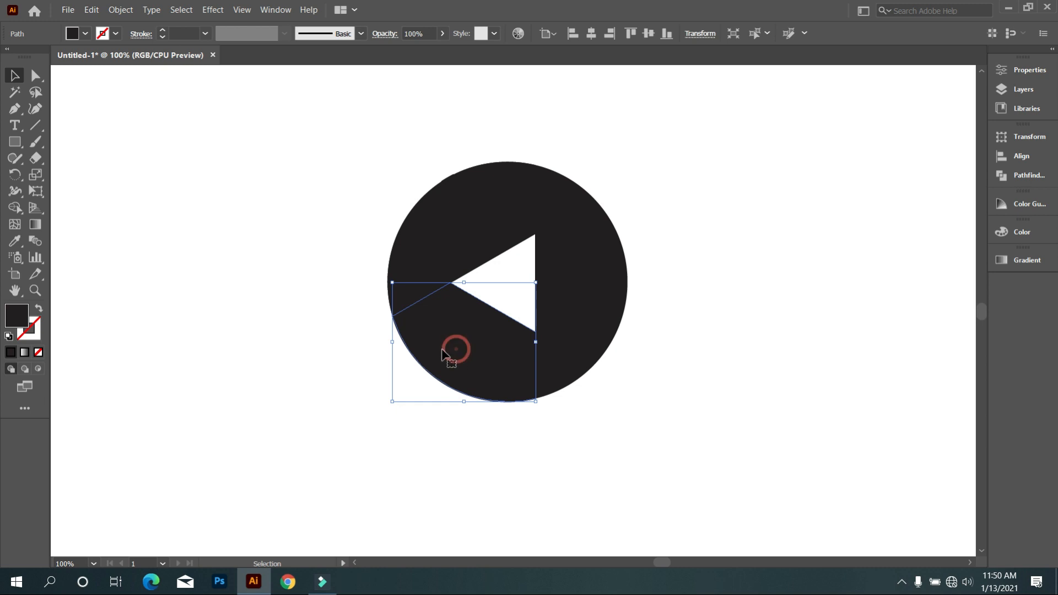
{"action": "left_click", "coordinate": [91, 10]}
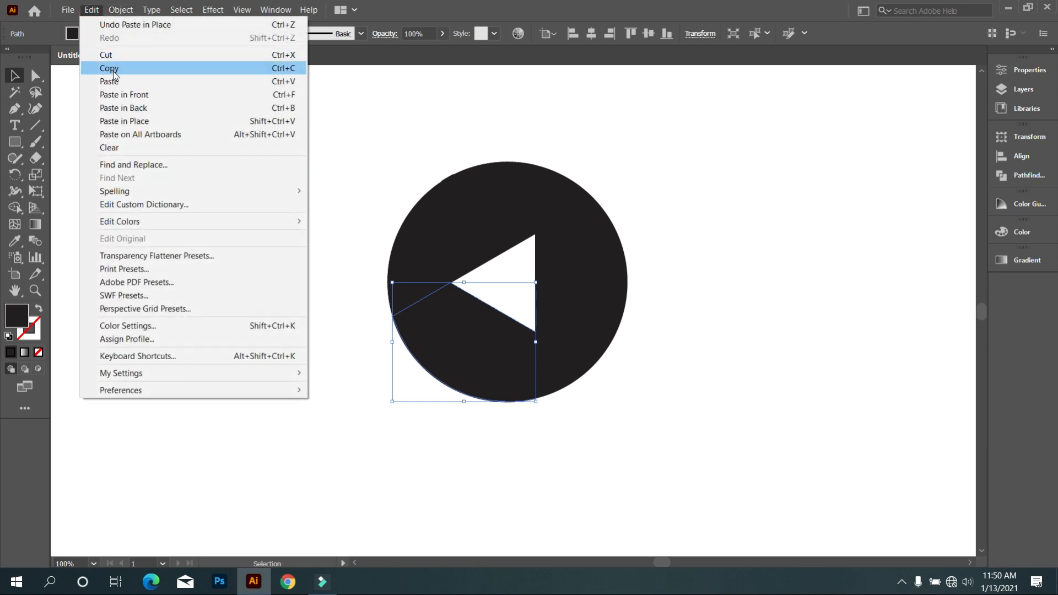
{"action": "left_click", "coordinate": [113, 69]}
{"action": "left_click", "coordinate": [89, 14]}
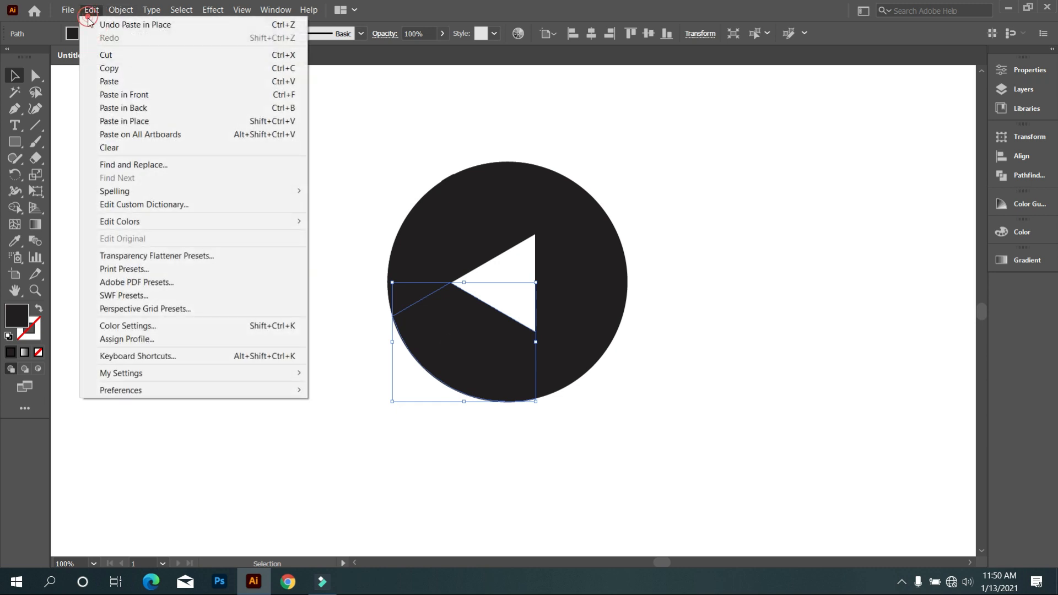
{"action": "left_click", "coordinate": [142, 120]}
{"action": "left_click", "coordinate": [170, 199]}
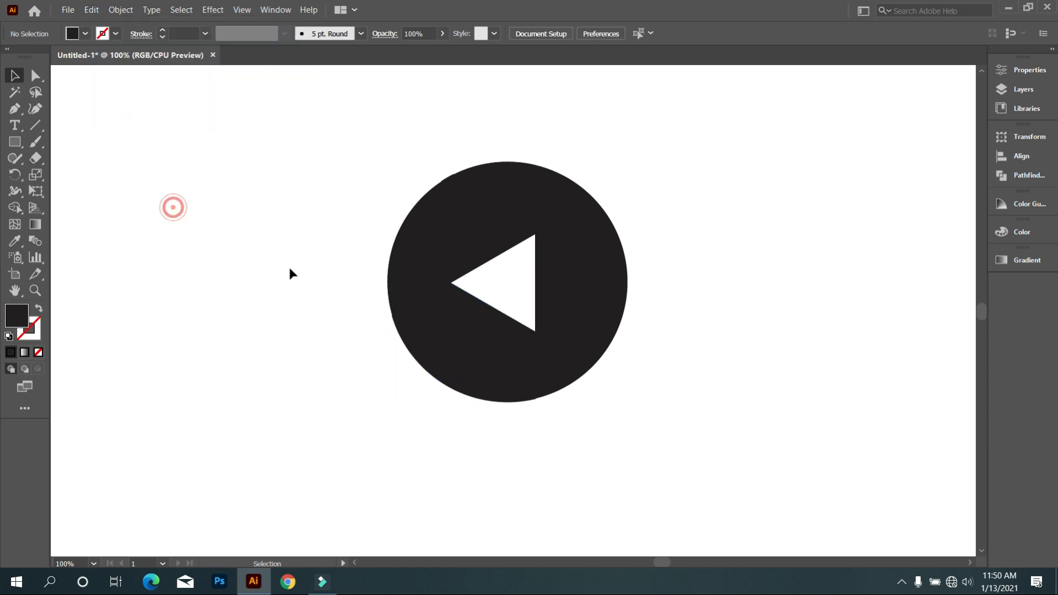
{"action": "left_click", "coordinate": [444, 240]}
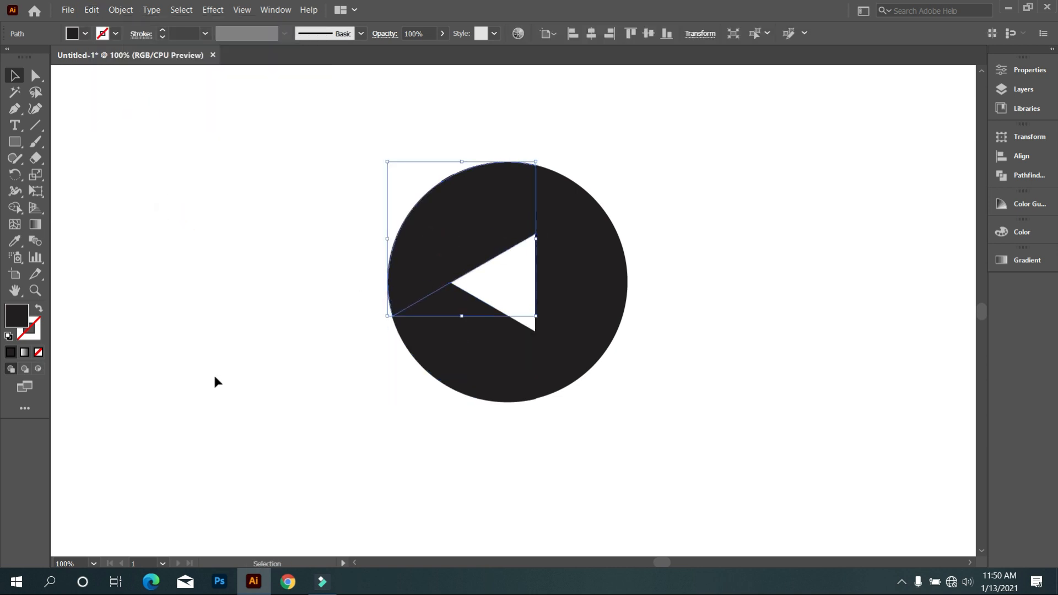
{"action": "left_click", "coordinate": [237, 353]}
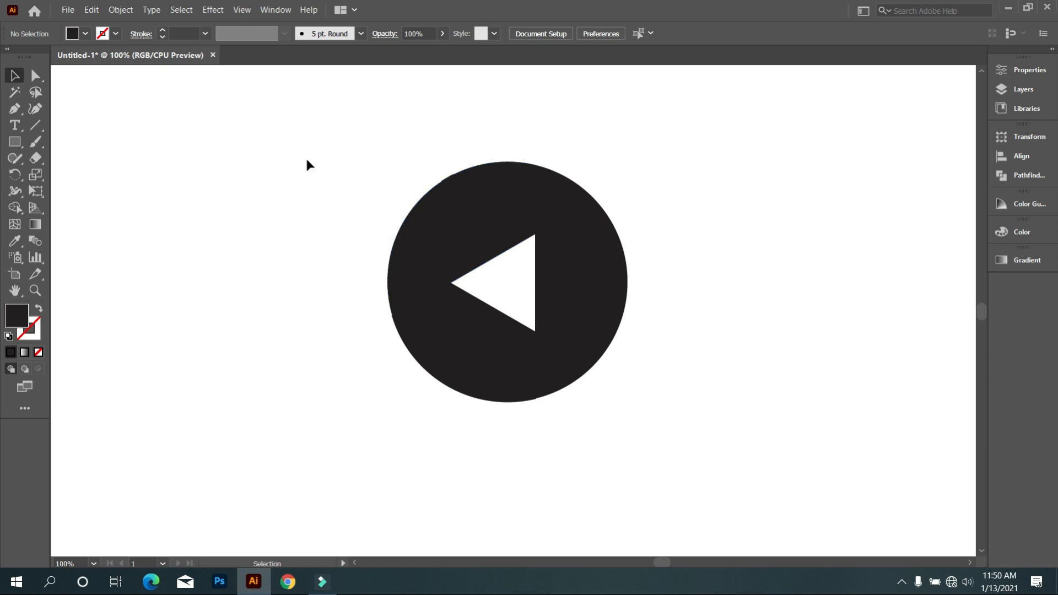
Round the top corner of the upper-left segment and both outer corners of the lower-left segment to about 26 px.
{"action": "left_click", "coordinate": [447, 240]}
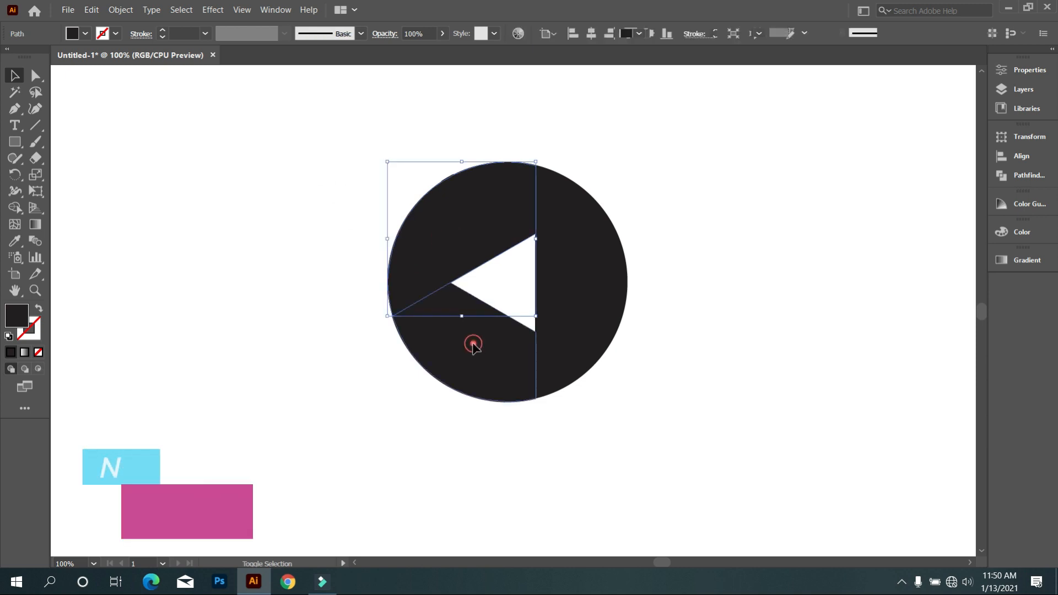
{"action": "left_click", "coordinate": [33, 79]}
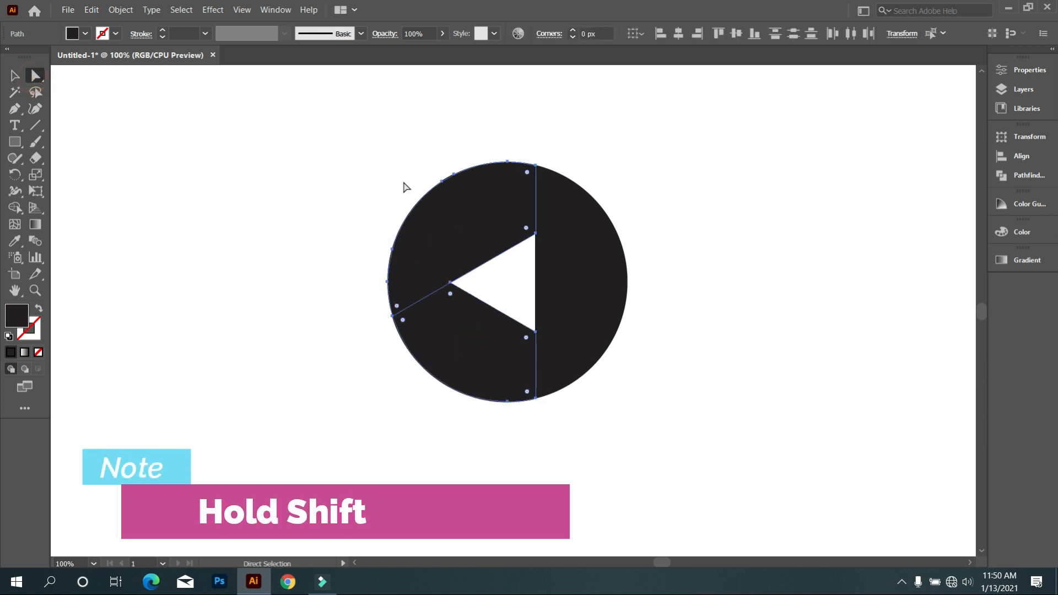
{"action": "left_click", "coordinate": [528, 175]}
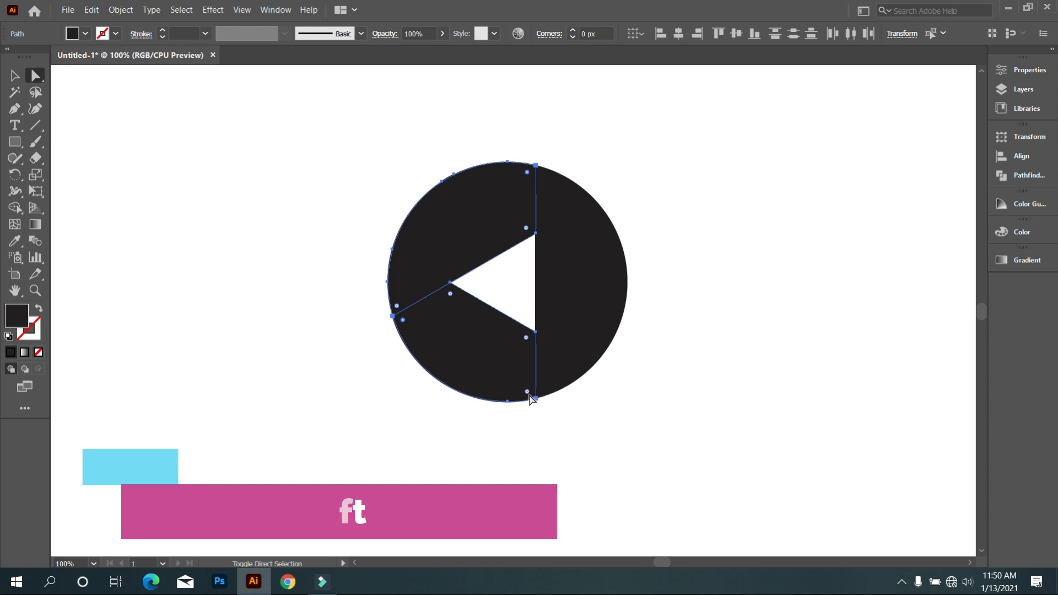
{"action": "left_click_drag", "start_coordinate": [527, 392], "coordinate": [431, 304]}
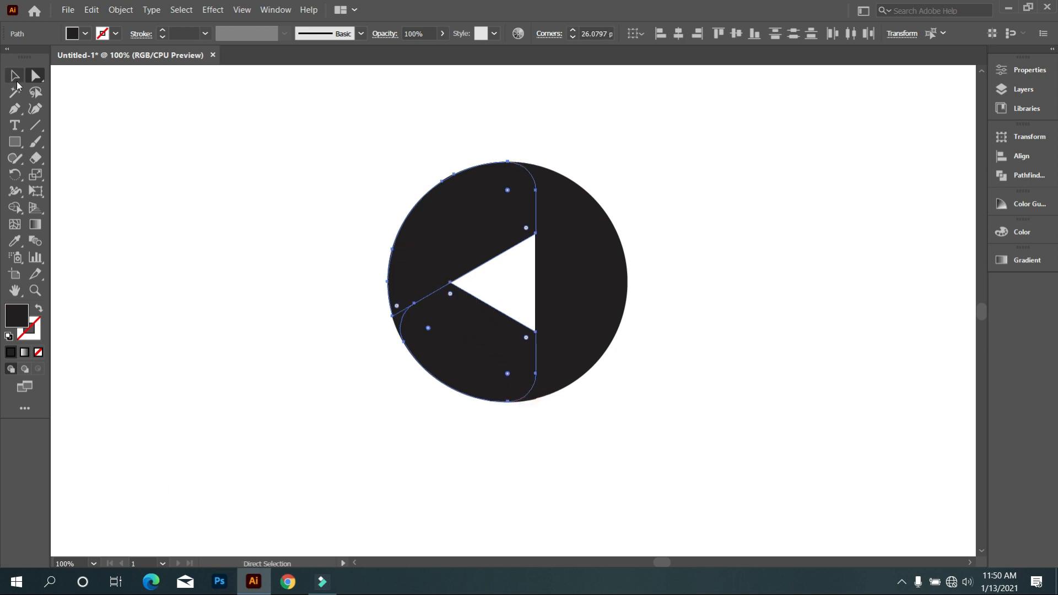
Merge the slivers beside the rounded corners into the adjoining right and upper-left segments with Shape Builder.
{"action": "left_click", "coordinate": [14, 77]}
{"action": "left_click_drag", "start_coordinate": [222, 123], "coordinate": [689, 465]}
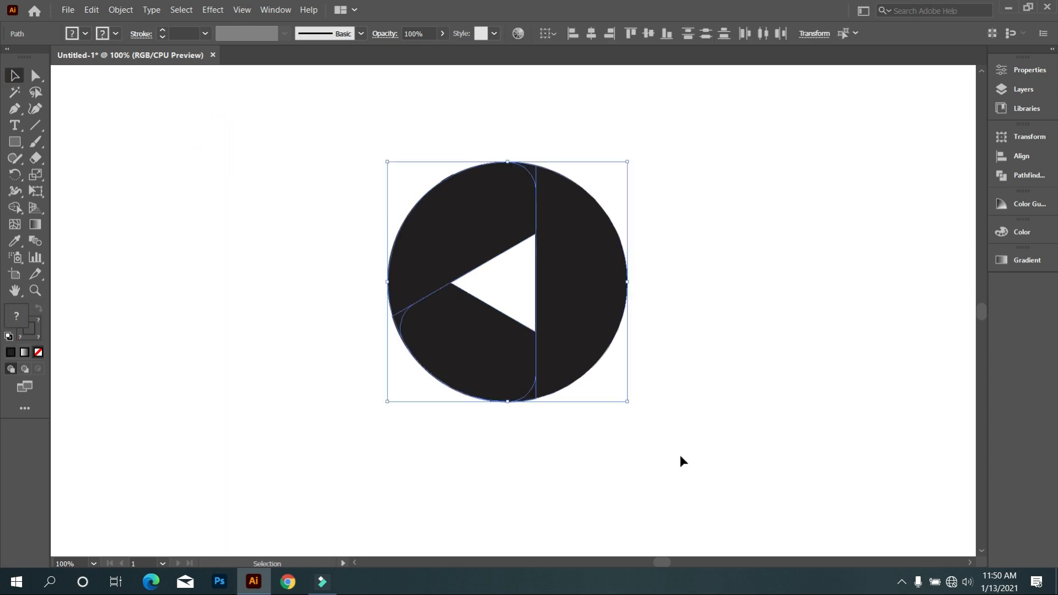
{"action": "left_click", "coordinate": [14, 209]}
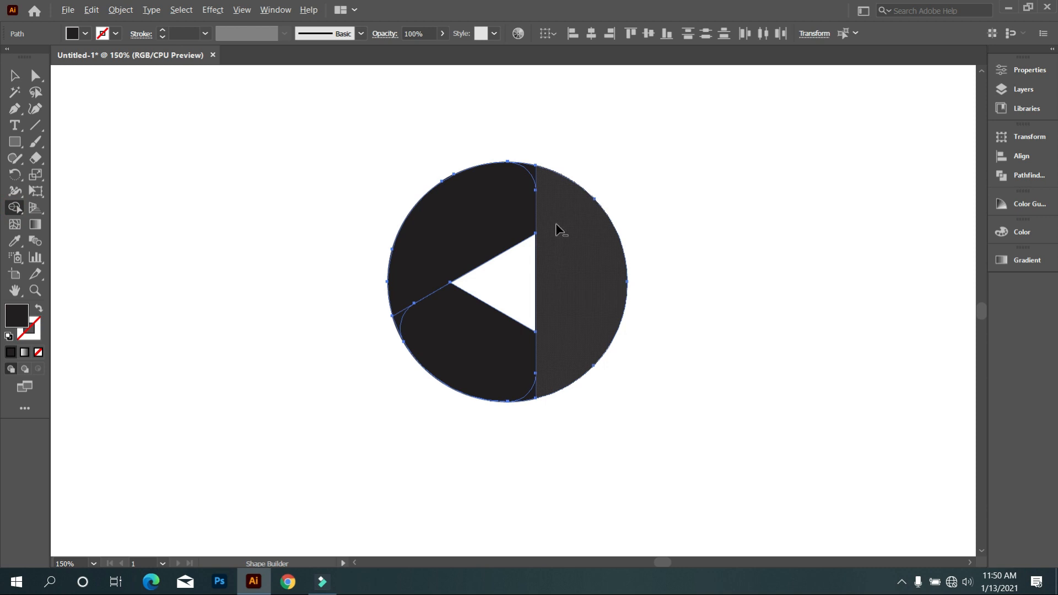
{"action": "scroll", "coordinate": [556, 225], "scroll_direction": "up", "scroll_amount": 2}
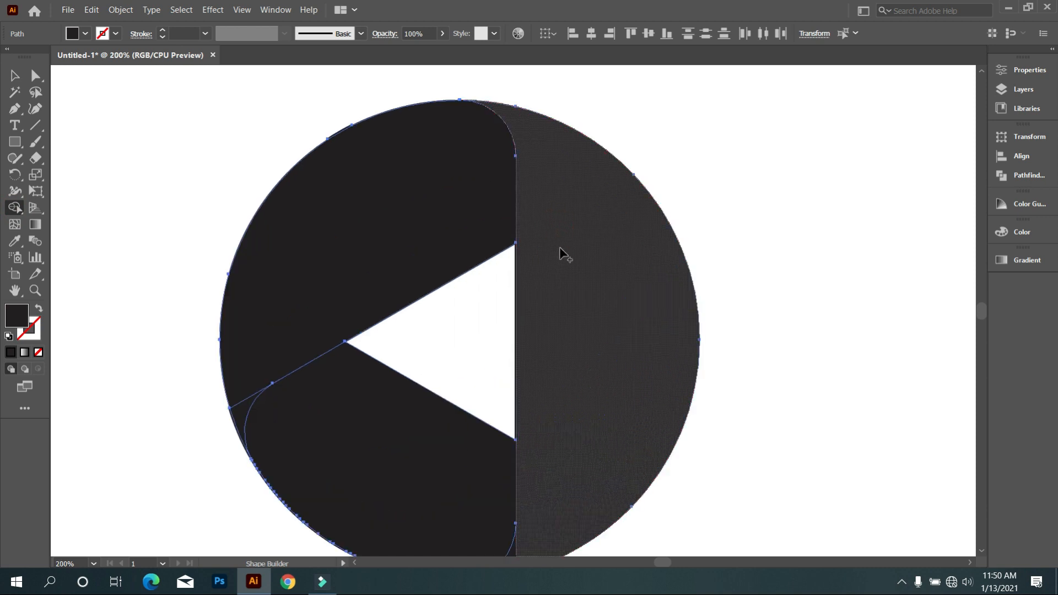
{"action": "scroll", "coordinate": [560, 250], "scroll_direction": "down", "scroll_amount": 2}
{"action": "scroll", "coordinate": [568, 386], "scroll_direction": "up", "scroll_amount": 2}
{"action": "left_click_drag", "start_coordinate": [558, 383], "coordinate": [510, 415]}
{"action": "mouse_move", "coordinate": [274, 182]}
{"action": "left_mouse_down"}
{"action": "mouse_move", "coordinate": [243, 208]}
{"action": "mouse_move", "coordinate": [235, 251]}
{"action": "left_mouse_up"}
{"action": "scroll", "coordinate": [502, 412], "scroll_direction": "down", "scroll_amount": 1}
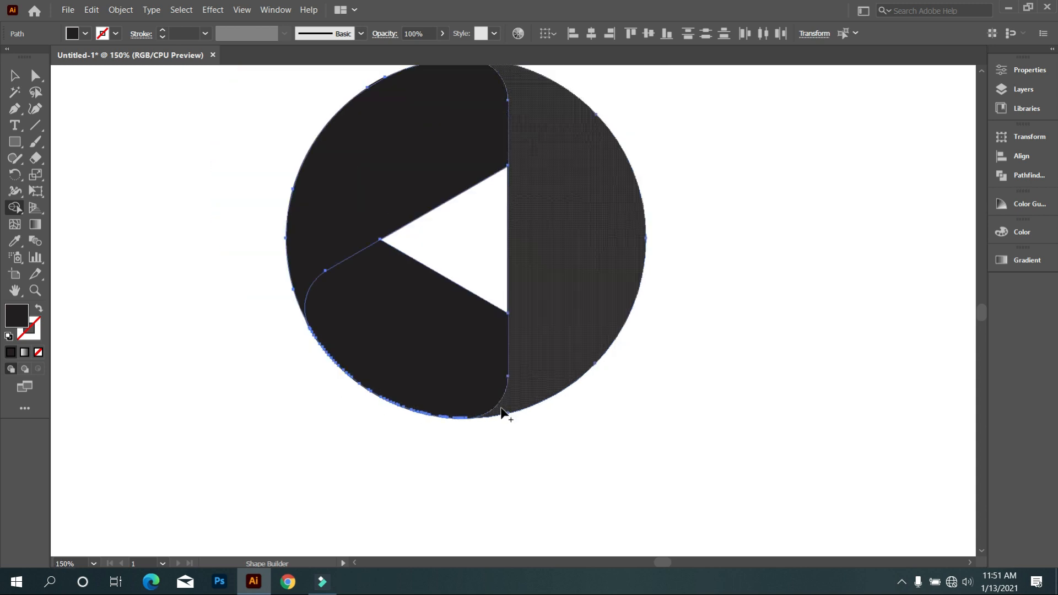
{"action": "scroll", "coordinate": [554, 356], "scroll_direction": "down", "scroll_amount": 1}
Remove the small sliver projecting from the circle's upper-left edge with Shape Builder.
{"action": "key", "text": "v"}
{"action": "key", "text": "ctrl+a"}
{"action": "left_click", "coordinate": [105, 133]}
{"action": "scroll", "coordinate": [437, 194], "scroll_direction": "up", "scroll_amount": 4}
{"action": "left_click_drag", "start_coordinate": [267, 120], "coordinate": [432, 254]}
{"action": "left_click", "coordinate": [14, 209]}
{"action": "left_click", "coordinate": [390, 153]}
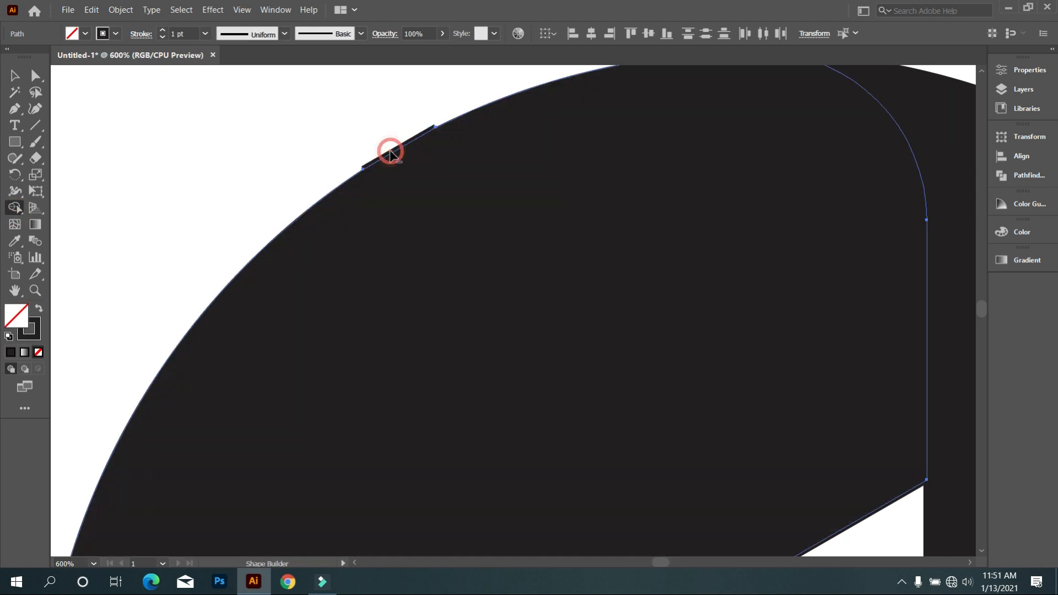
{"action": "scroll", "coordinate": [353, 168], "scroll_direction": "down", "scroll_amount": 4}
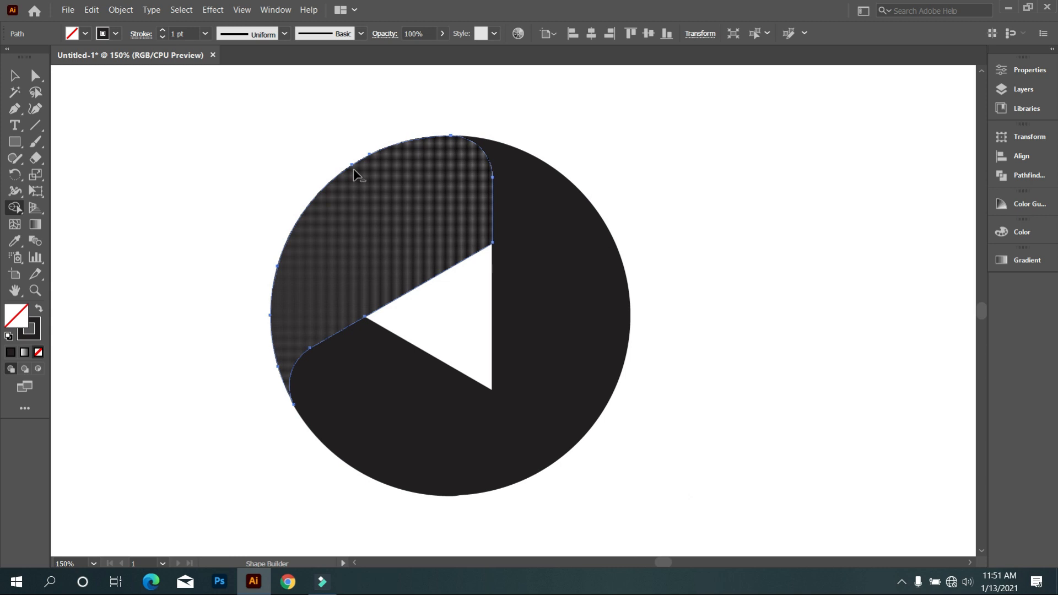
{"action": "left_click", "coordinate": [14, 75]}
{"action": "left_click", "coordinate": [157, 182]}
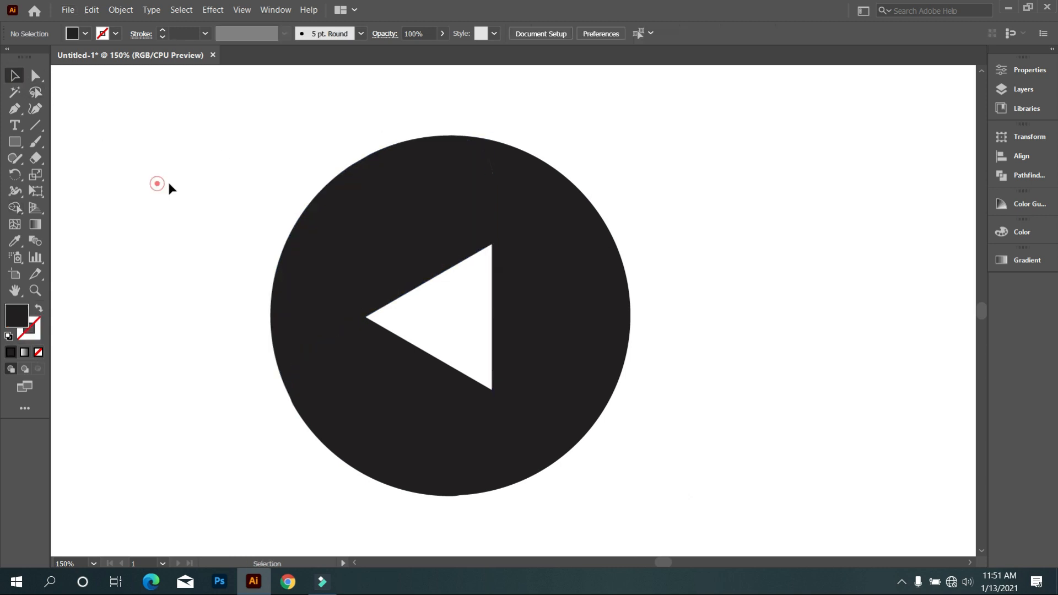
Fill all the circle's segments with a linear gradient and set their stroke to none.
{"action": "scroll", "coordinate": [230, 188], "scroll_direction": "down", "scroll_amount": 1}
{"action": "left_click_drag", "start_coordinate": [254, 167], "coordinate": [631, 468]}
{"action": "left_click", "coordinate": [25, 352]}
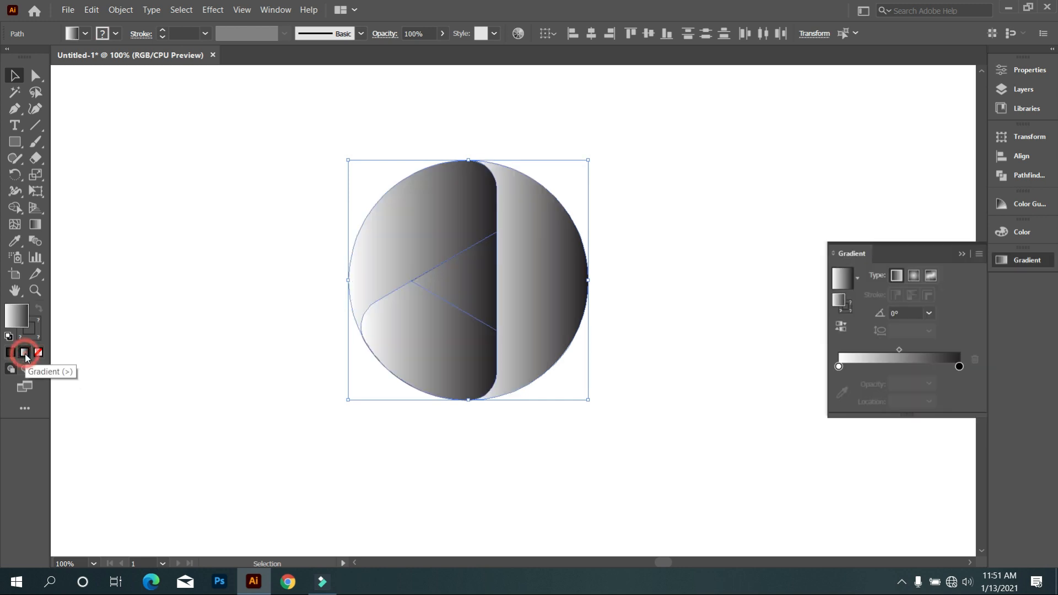
{"action": "left_click", "coordinate": [117, 33]}
{"action": "left_click", "coordinate": [9, 59]}
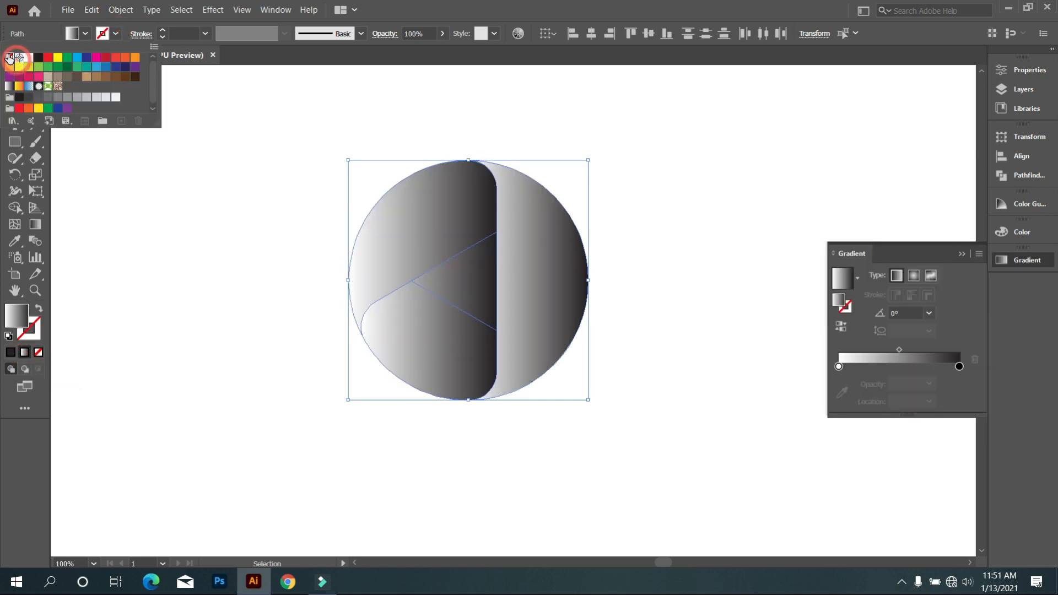
{"action": "left_click", "coordinate": [233, 280]}
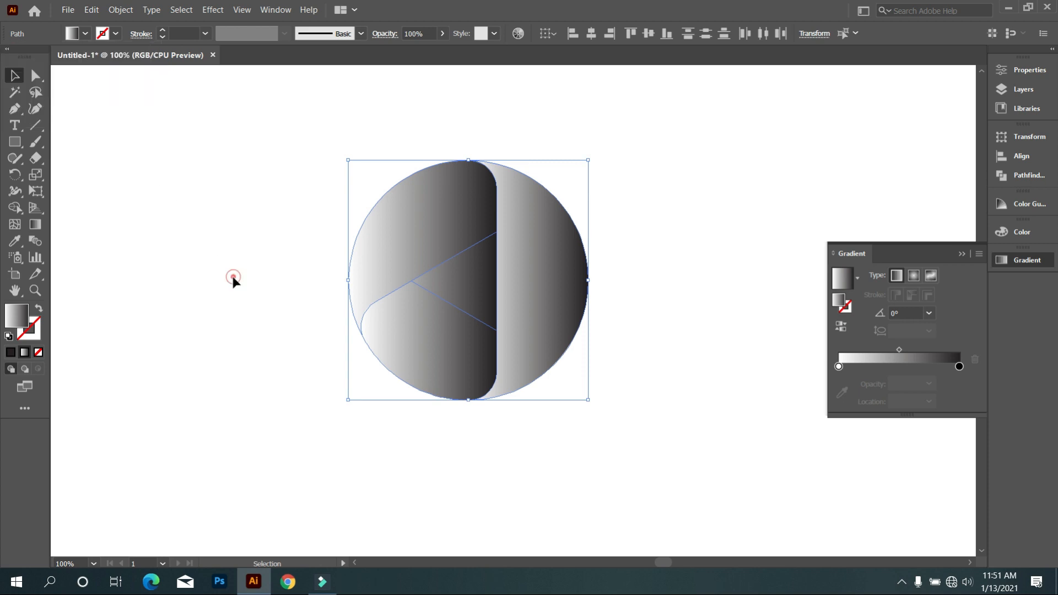
Delete the filled triangle in the middle of the circle with Shape Builder.
{"action": "left_click", "coordinate": [15, 208]}
{"action": "left_click", "coordinate": [494, 294], "text": "alt"}
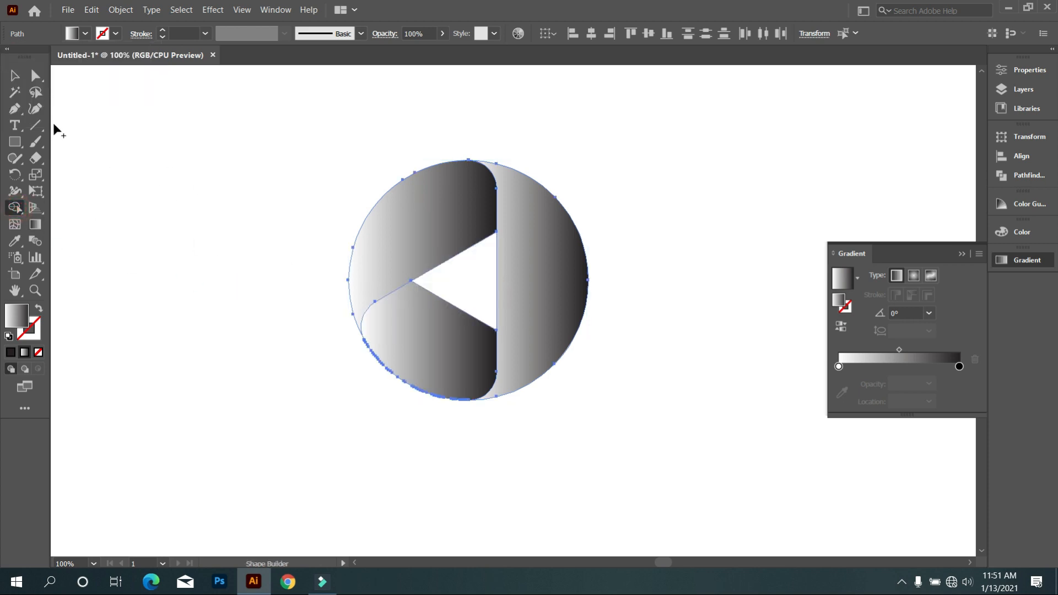
{"action": "left_click", "coordinate": [14, 78]}
{"action": "left_click", "coordinate": [167, 159]}
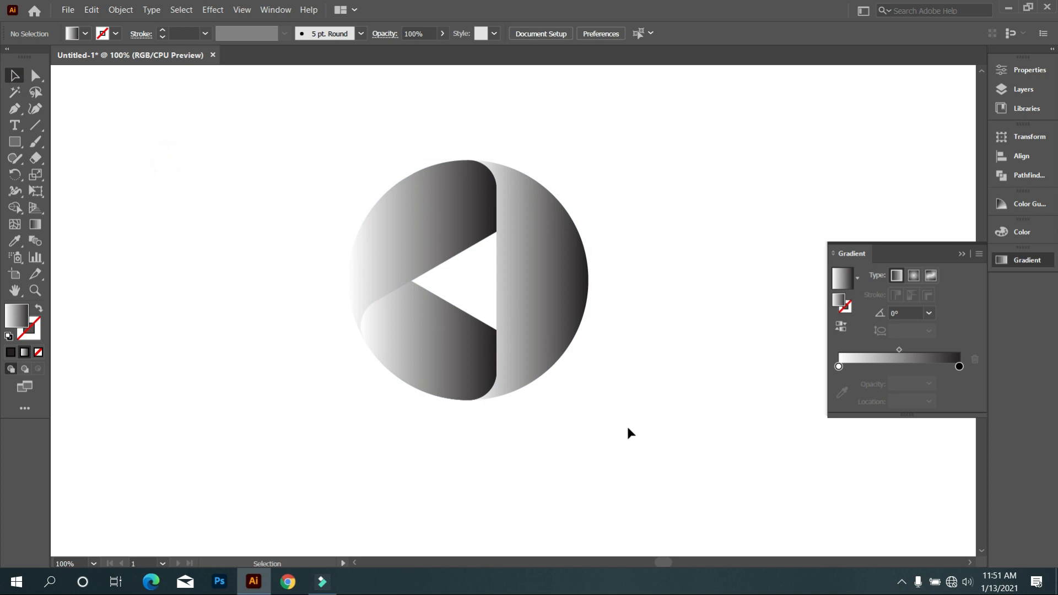
Change the gradient of all the segments to run from red to purple.
{"action": "left_click_drag", "start_coordinate": [355, 135], "coordinate": [641, 435]}
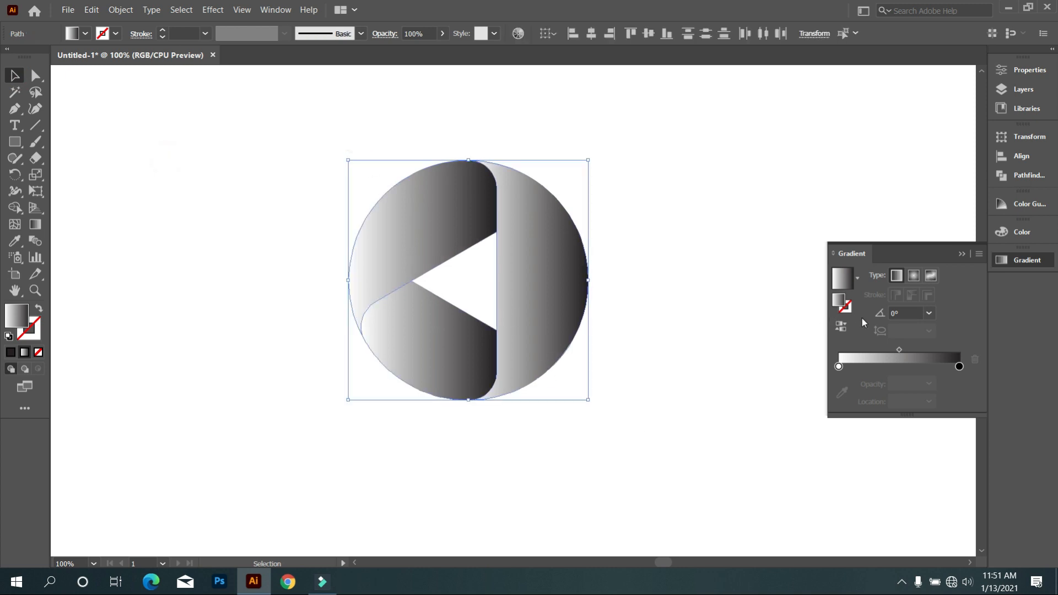
{"action": "double_click", "coordinate": [839, 367]}
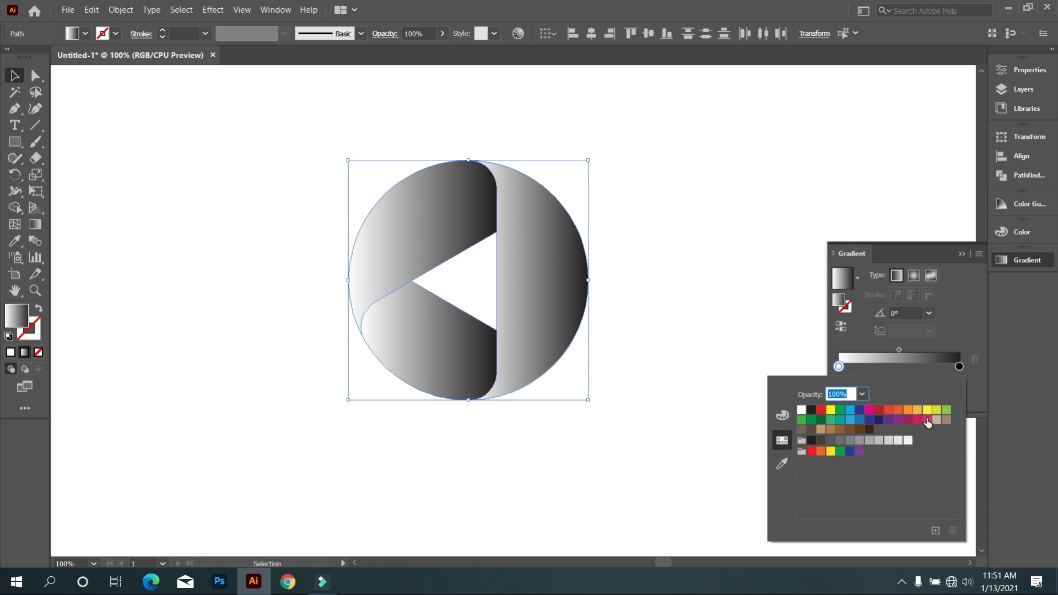
{"action": "left_click", "coordinate": [928, 420]}
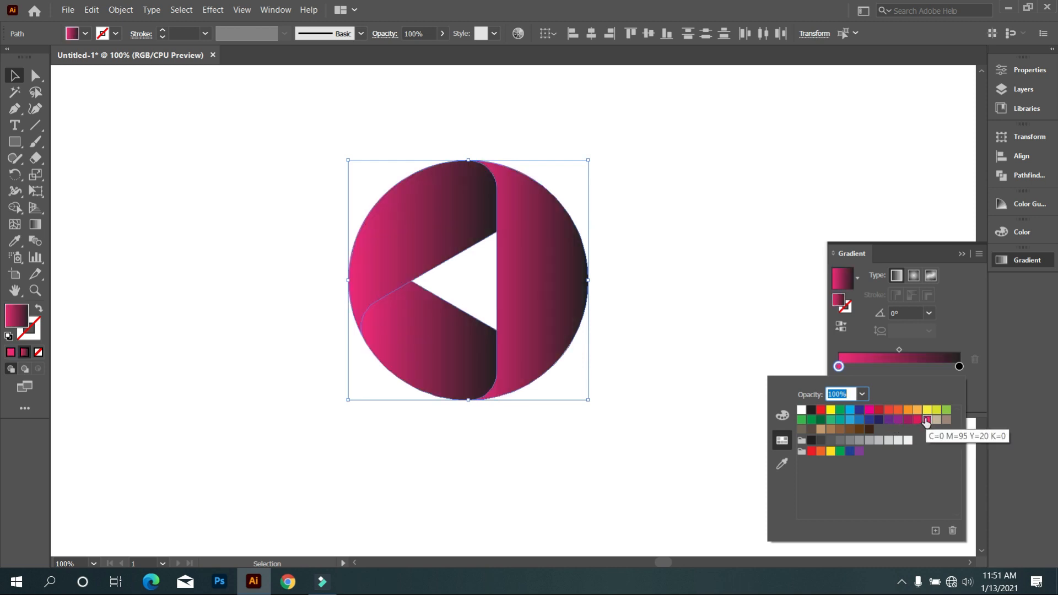
{"action": "left_click", "coordinate": [899, 420]}
{"action": "left_click", "coordinate": [799, 358]}
{"action": "double_click", "coordinate": [839, 367]}
{"action": "left_click", "coordinate": [821, 411]}
{"action": "left_click", "coordinate": [768, 359]}
{"action": "left_click", "coordinate": [378, 413]}
{"action": "left_click", "coordinate": [414, 236]}
{"action": "left_click", "coordinate": [683, 351]}
Draw a horizontal bar from the triangle across the right segment and subtract it with Shape Builder to form an arrow cutout.
{"action": "key", "text": "m"}
{"action": "left_click_drag", "start_coordinate": [660, 280], "coordinate": [463, 280]}
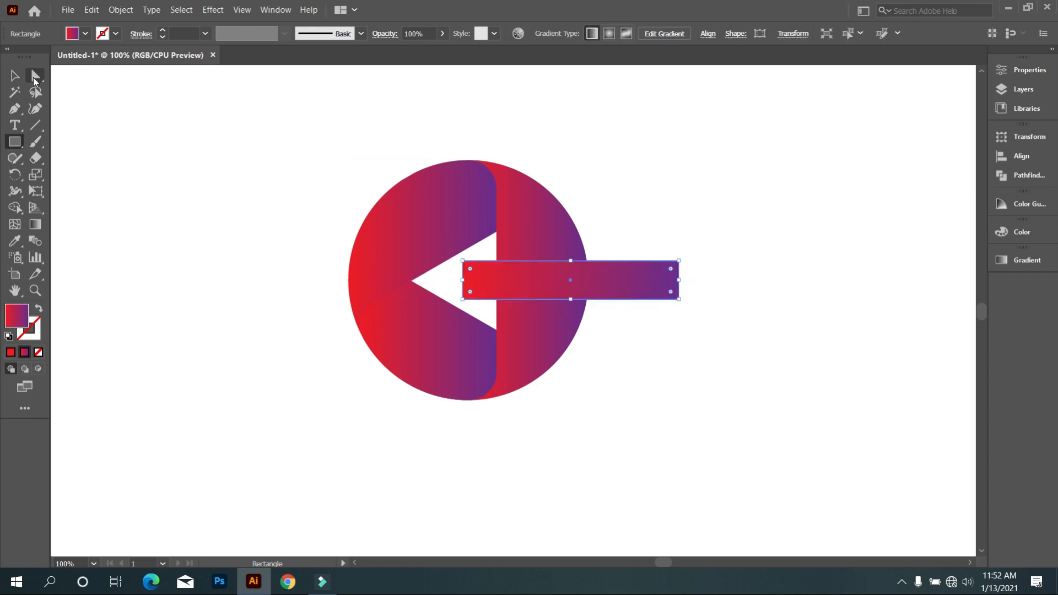
{"action": "left_click", "coordinate": [15, 76]}
{"action": "left_click_drag", "start_coordinate": [308, 133], "coordinate": [650, 461]}
{"action": "left_click", "coordinate": [15, 207]}
{"action": "left_click_drag", "start_coordinate": [478, 281], "coordinate": [640, 289], "text": "alt"}
{"action": "left_click", "coordinate": [14, 75]}
{"action": "left_click", "coordinate": [196, 151]}
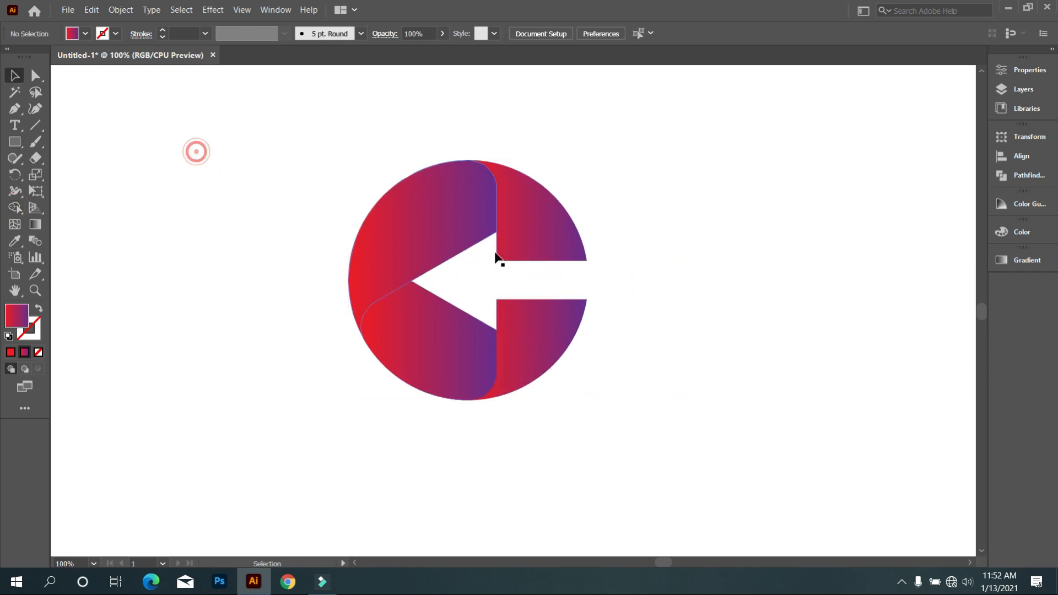
Redirect the upper-right segment's gradient to run steeply downward from red at the top to purple at the bottom.
{"action": "left_click", "coordinate": [537, 220]}
{"action": "left_click", "coordinate": [36, 229]}
{"action": "left_click_drag", "start_coordinate": [495, 158], "coordinate": [572, 318]}
{"action": "left_click_drag", "start_coordinate": [512, 189], "coordinate": [562, 323]}
Redirect the upper-left segment's gradient diagonally, with red at the lower left and purple at the upper right.
{"action": "left_click", "coordinate": [13, 77]}
{"action": "left_click", "coordinate": [432, 220]}
{"action": "key", "text": "g"}
{"action": "left_click_drag", "start_coordinate": [444, 203], "coordinate": [299, 375]}
{"action": "left_click_drag", "start_coordinate": [342, 292], "coordinate": [502, 115]}
{"action": "left_click_drag", "start_coordinate": [416, 236], "coordinate": [543, 115]}
{"action": "left_click", "coordinate": [8, 76]}
{"action": "left_click", "coordinate": [90, 130]}
Redirect the lower-left segment's gradient diagonally, with red at the lower right and purple at the upper left.
{"action": "left_click", "coordinate": [375, 325]}
{"action": "scroll", "coordinate": [375, 325], "scroll_direction": "down", "scroll_amount": 2}
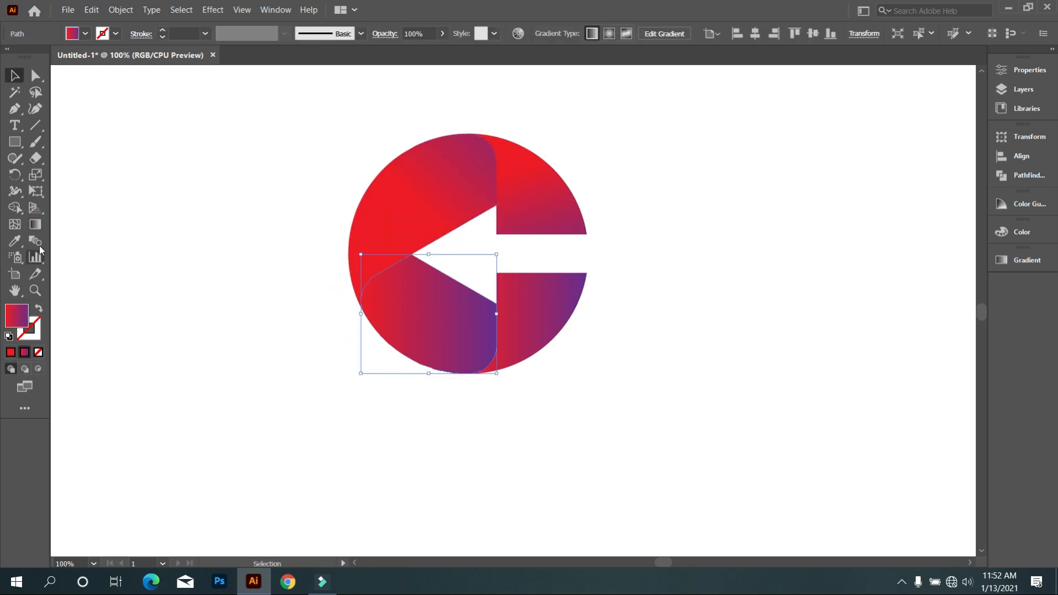
{"action": "left_click", "coordinate": [35, 225]}
{"action": "left_click_drag", "start_coordinate": [408, 291], "coordinate": [546, 425]}
{"action": "left_click_drag", "start_coordinate": [457, 348], "coordinate": [367, 214]}
{"action": "left_click_drag", "start_coordinate": [400, 341], "coordinate": [327, 212]}
{"action": "left_click", "coordinate": [15, 76]}
{"action": "left_click", "coordinate": [77, 118]}
Redirect the lower-right segment's gradient to run steeply from red at its upper edge to purple at the bottom.
{"action": "left_click", "coordinate": [563, 325]}
{"action": "left_click", "coordinate": [36, 225]}
{"action": "left_click_drag", "start_coordinate": [531, 279], "coordinate": [507, 498]}
{"action": "left_click_drag", "start_coordinate": [548, 259], "coordinate": [487, 427]}
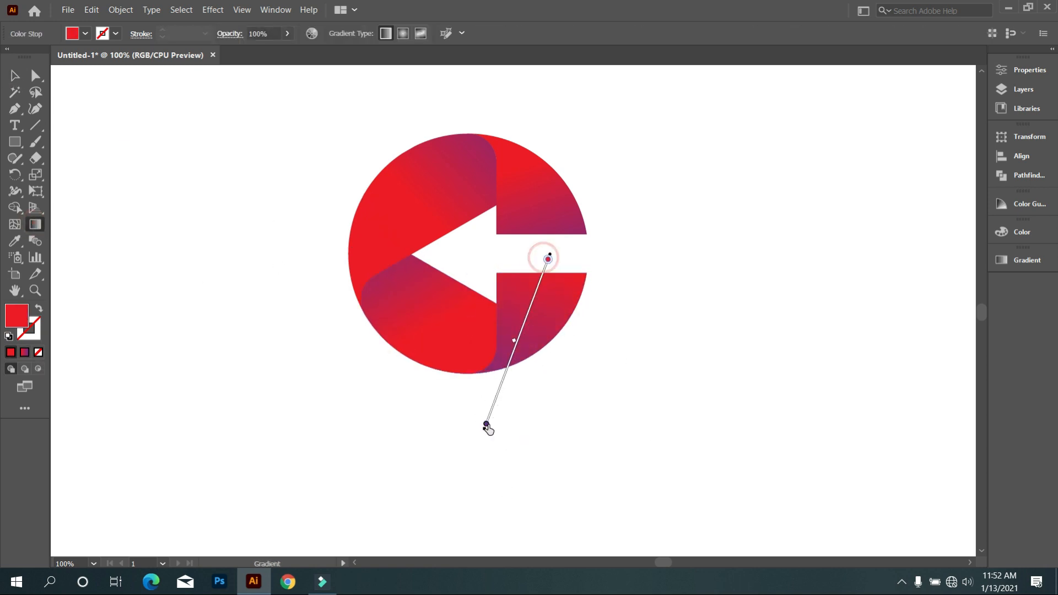
{"action": "left_click", "coordinate": [15, 77]}
{"action": "left_click", "coordinate": [90, 130]}
Add the text "CashBack" below the circular mark and enlarge it to about 67 pt.
{"action": "scroll", "coordinate": [546, 386], "scroll_direction": "down", "scroll_amount": 1}
{"action": "scroll", "coordinate": [605, 368], "scroll_direction": "up", "scroll_amount": 1}
{"action": "mouse_move", "coordinate": [578, 402]}
{"action": "left_mouse_down"}
{"action": "mouse_move", "coordinate": [645, 404]}
{"action": "mouse_move", "coordinate": [643, 390]}
{"action": "left_mouse_up"}
{"action": "left_click", "coordinate": [15, 125]}
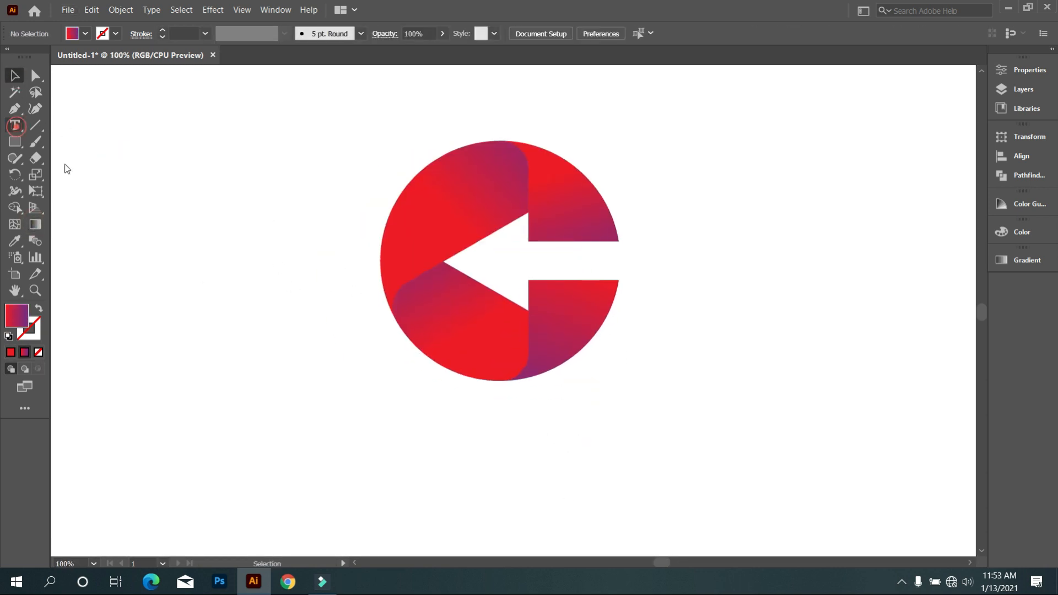
{"action": "left_click", "coordinate": [365, 423]}
{"action": "key", "text": "BackSpace"}
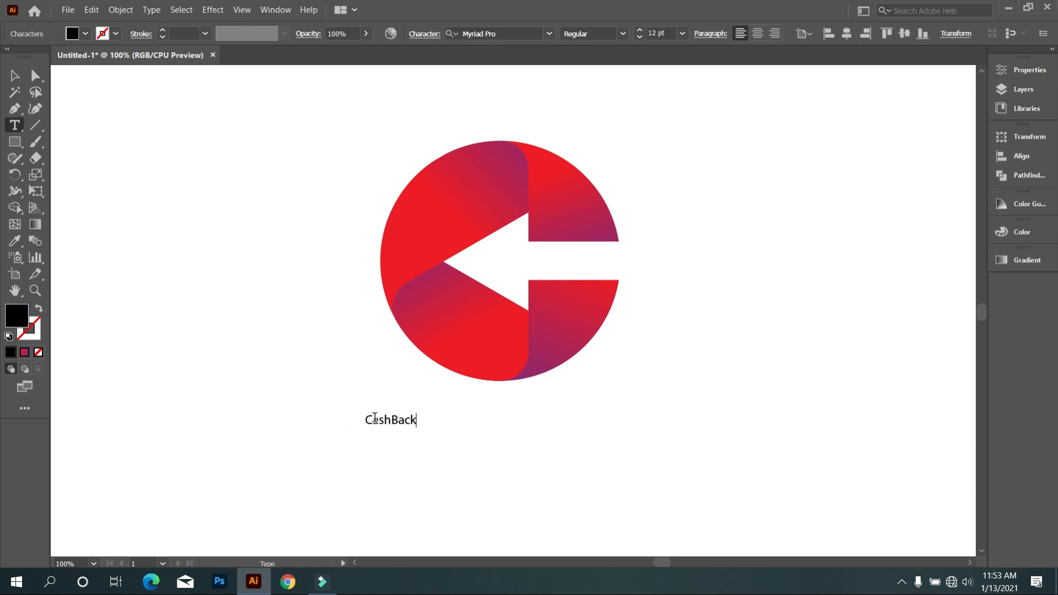
{"action": "key", "text": "Escape"}
{"action": "left_click_drag", "start_coordinate": [480, 450], "coordinate": [664, 493]}
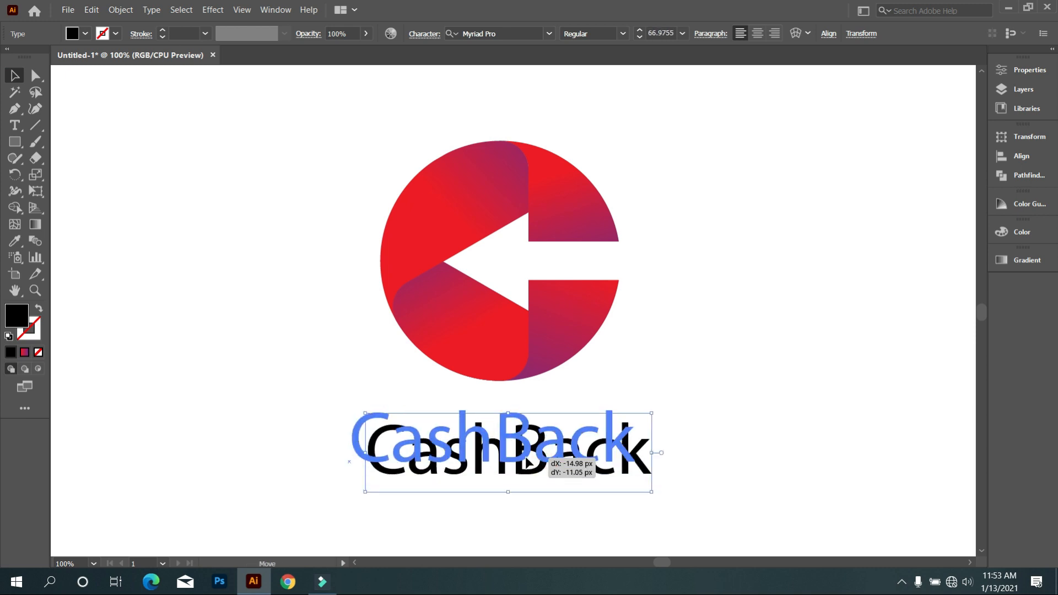
Change the "CashBack" text to a bolder sans-serif font and place it directly beneath the circular mark.
{"action": "key", "text": "ctrl+minus"}
{"action": "key", "text": "ctrl+minus"}
{"action": "left_click", "coordinate": [549, 34]}
{"action": "left_click", "coordinate": [449, 166]}
{"action": "left_click", "coordinate": [491, 443]}
{"action": "left_click", "coordinate": [515, 406]}
{"action": "key", "text": "ctrl+plus"}
{"action": "left_click_drag", "start_coordinate": [626, 314], "coordinate": [723, 334]}
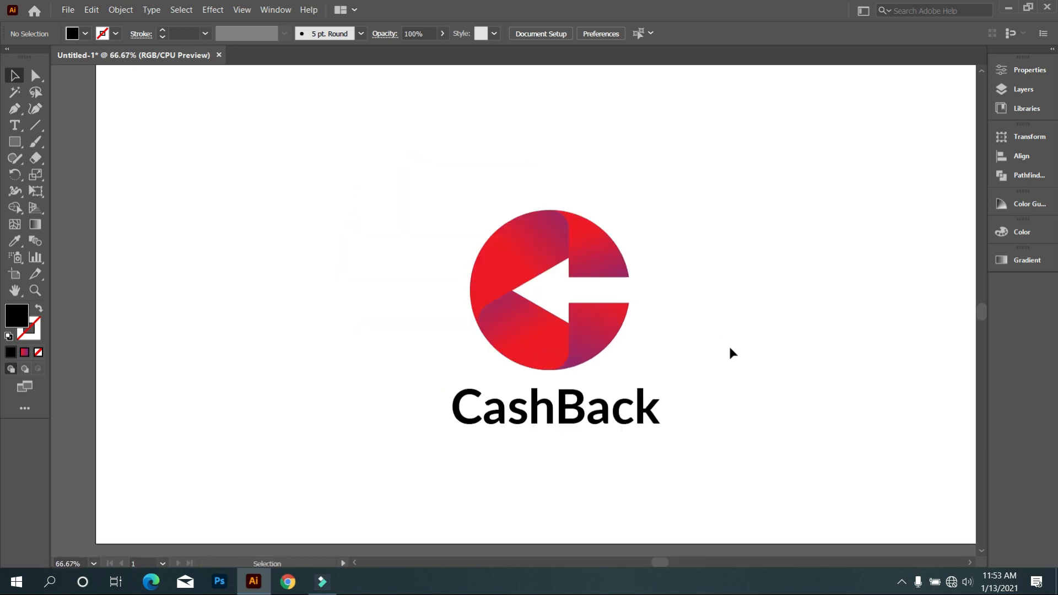